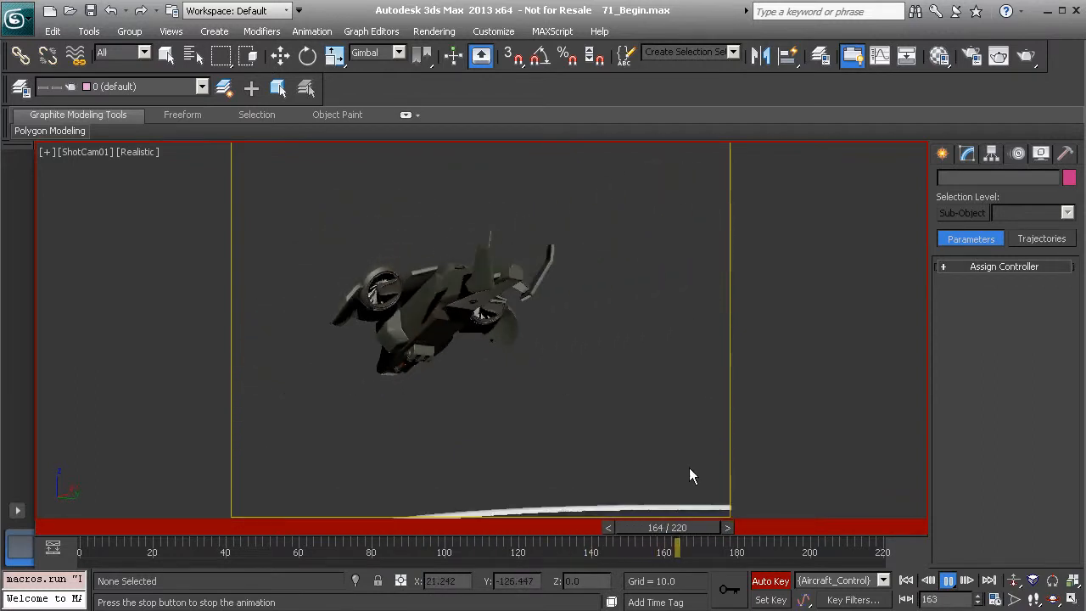
Stop playback and scrub through the ShotCam01 animation between about frames 56 and 152 to examine the aircraft's motion, ending at frame 63.
{"action": "left_click", "coordinate": [947, 580]}
{"action": "left_click_drag", "start_coordinate": [767, 527], "coordinate": [554, 489]}
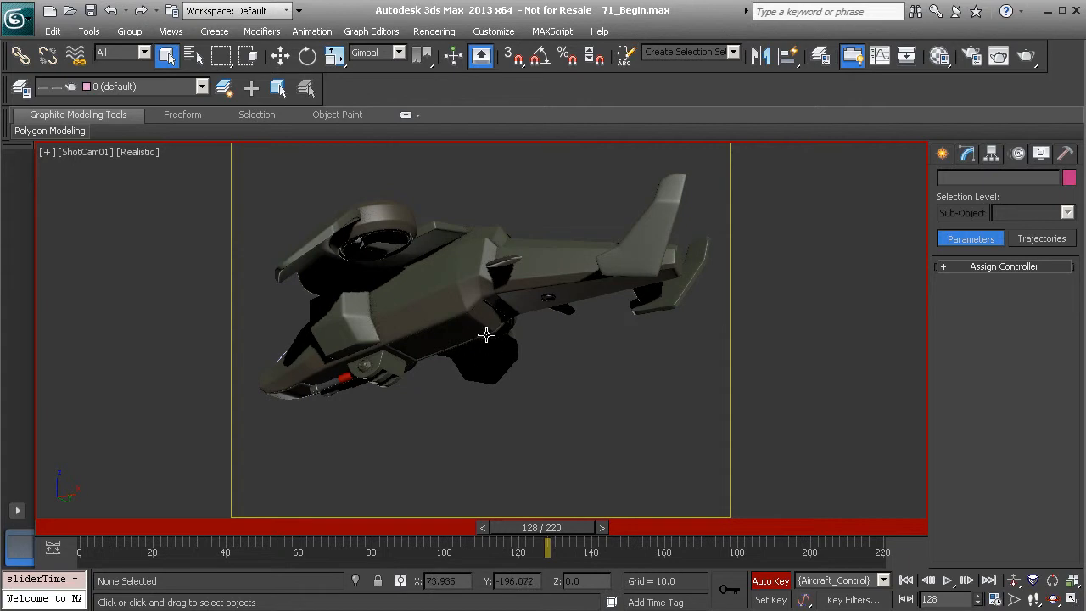
{"action": "left_click_drag", "start_coordinate": [550, 518], "coordinate": [622, 547]}
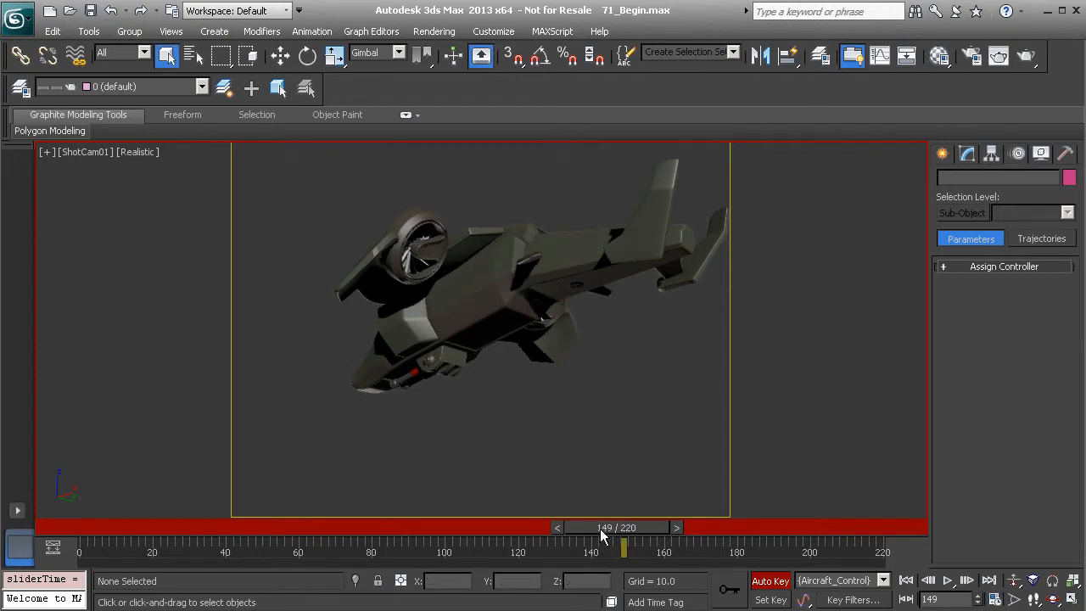
{"action": "mouse_move", "coordinate": [640, 533]}
{"action": "left_mouse_down"}
{"action": "mouse_move", "coordinate": [534, 520]}
{"action": "mouse_move", "coordinate": [734, 528]}
{"action": "mouse_move", "coordinate": [688, 531]}
{"action": "mouse_move", "coordinate": [550, 509]}
{"action": "mouse_move", "coordinate": [638, 524]}
{"action": "left_mouse_up"}
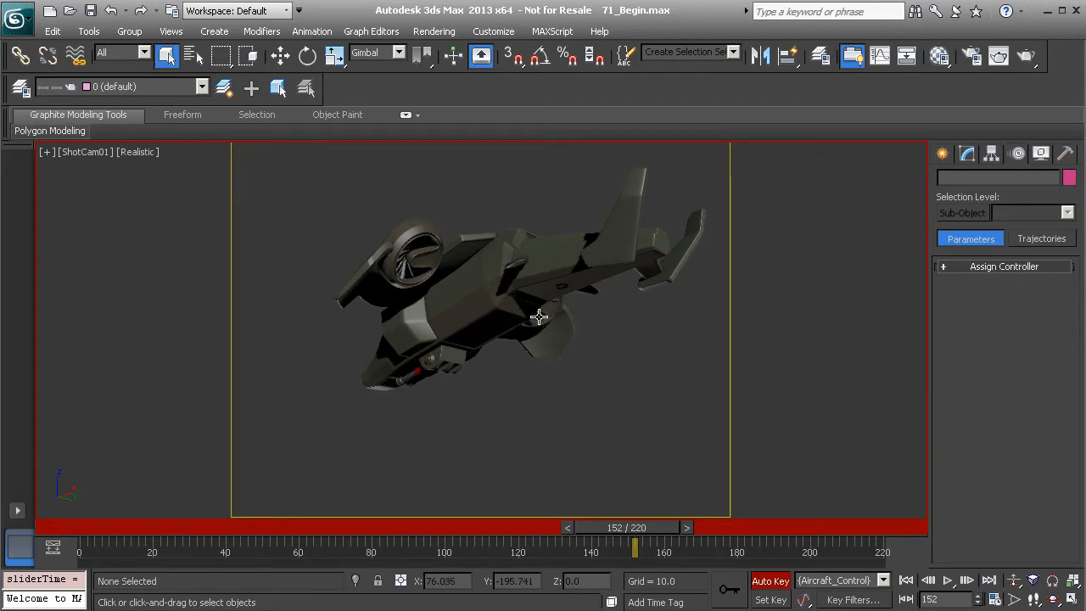
{"action": "left_click_drag", "start_coordinate": [643, 528], "coordinate": [311, 514]}
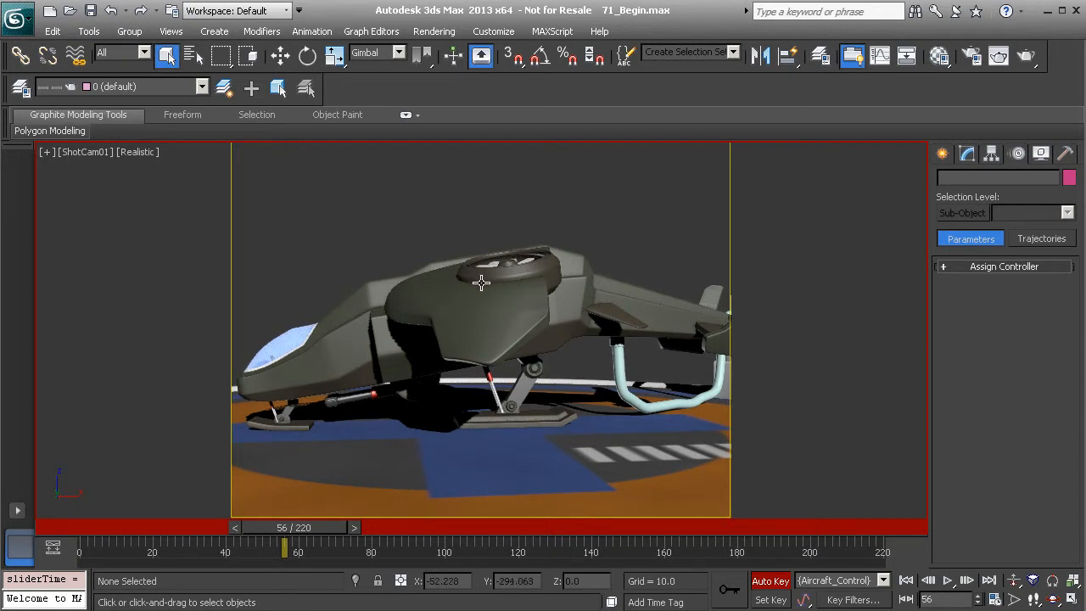
{"action": "left_click_drag", "start_coordinate": [313, 529], "coordinate": [349, 531]}
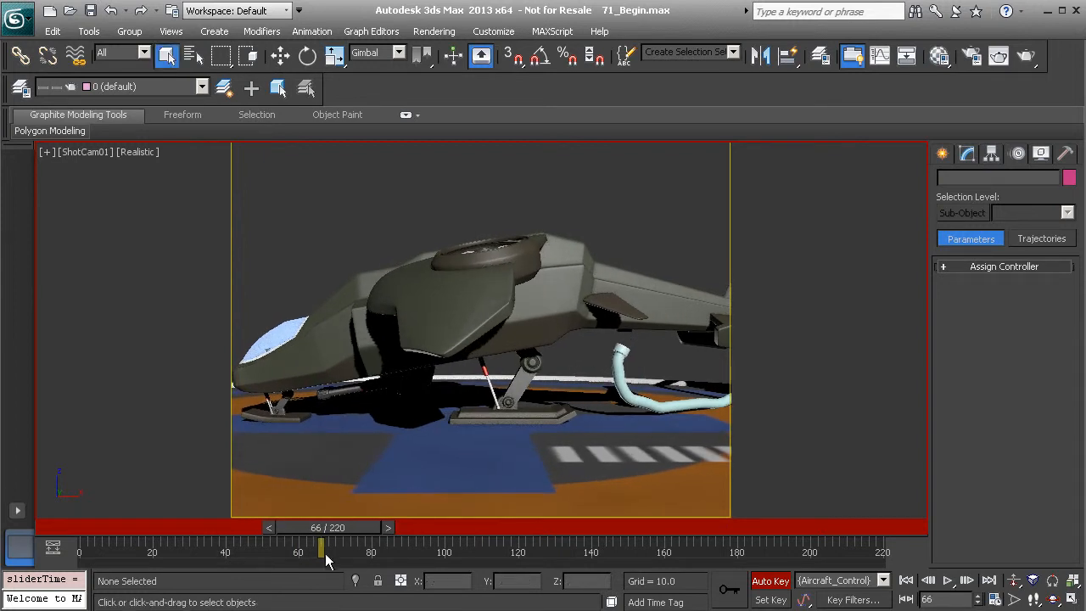
{"action": "mouse_move", "coordinate": [346, 537]}
{"action": "left_mouse_down"}
{"action": "mouse_move", "coordinate": [250, 534]}
{"action": "mouse_move", "coordinate": [336, 547]}
{"action": "left_mouse_up"}
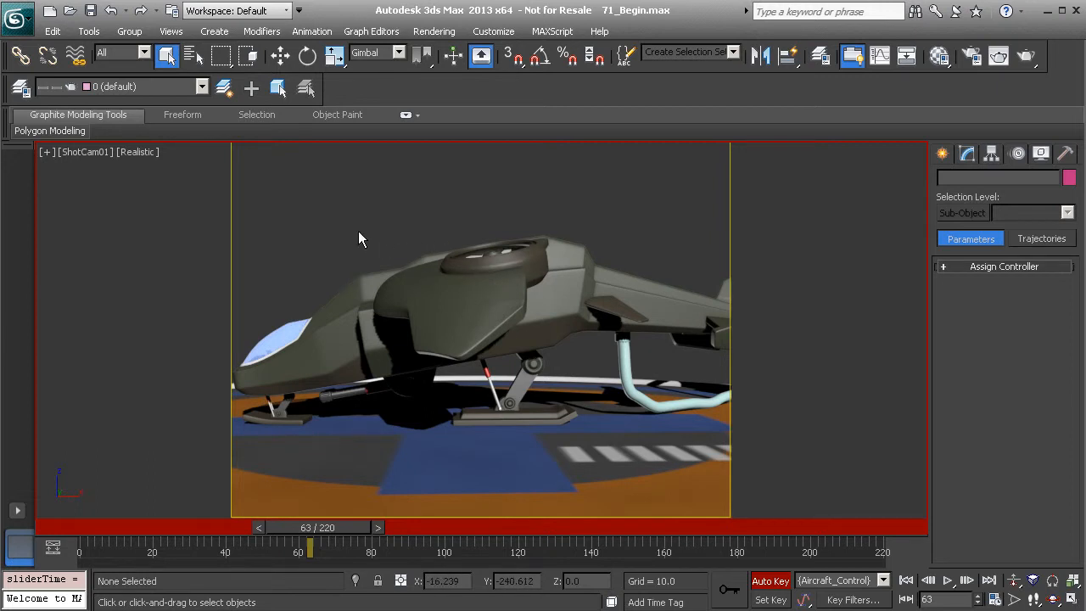
Unhide the Controls layer.
{"action": "left_click", "coordinate": [21, 87]}
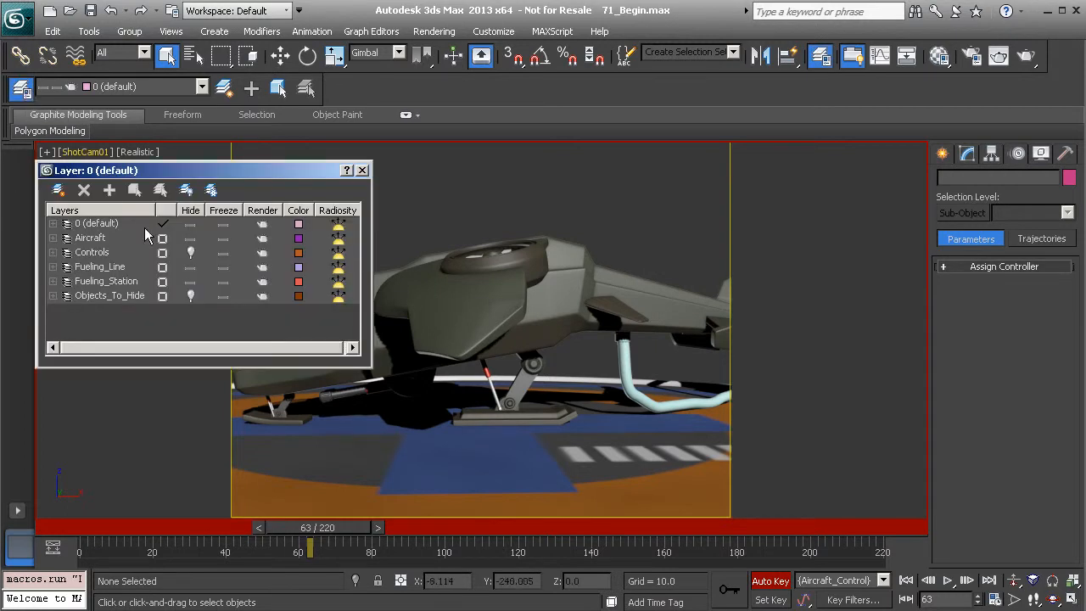
{"action": "left_click", "coordinate": [191, 253]}
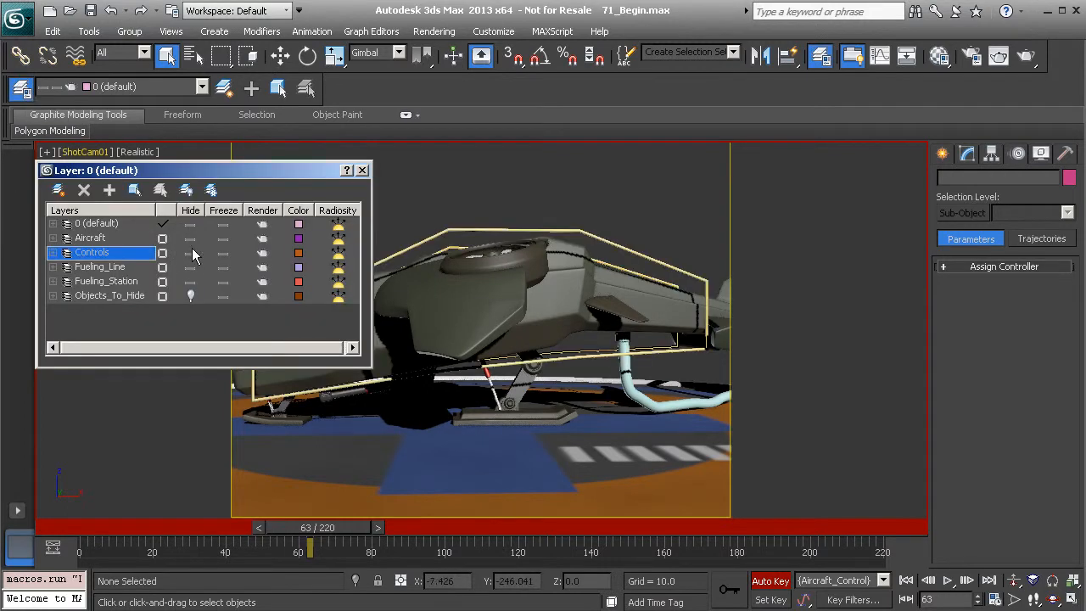
{"action": "left_click", "coordinate": [362, 171]}
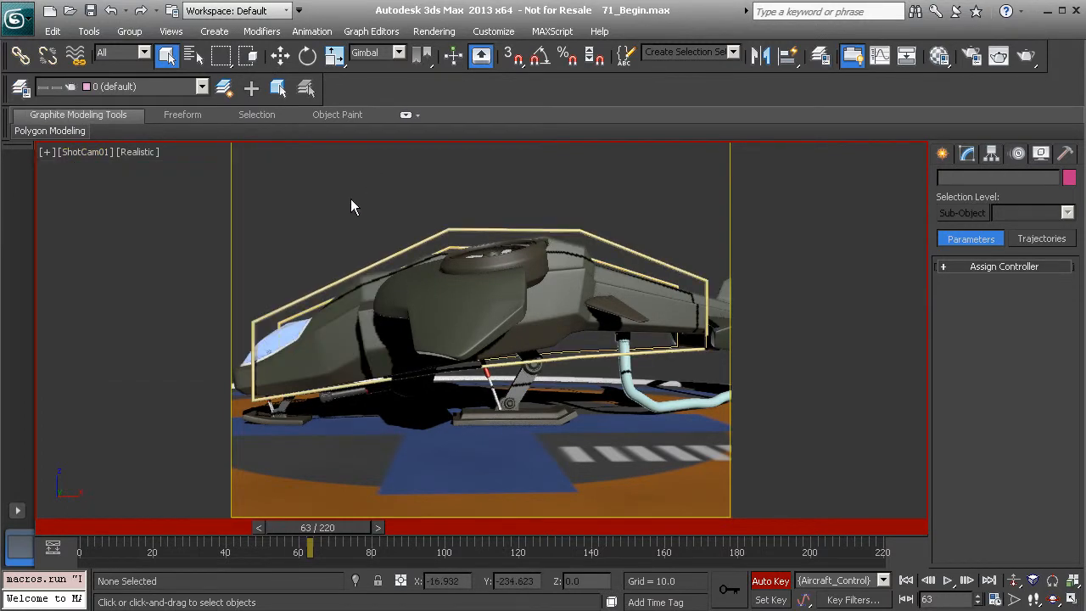
Show the Perspective view maximized with Realistic shading, select the Anim_Aircraft01 control around the aircraft and display its custom attributes.
{"action": "key", "text": "alt+w"}
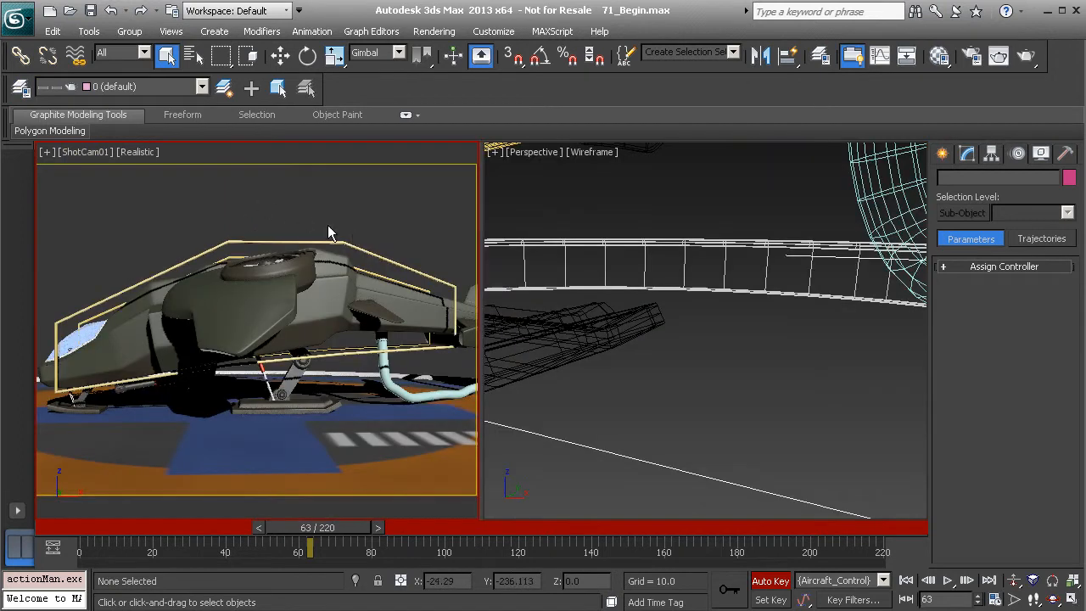
{"action": "left_click", "coordinate": [622, 197]}
{"action": "key", "text": "alt+w"}
{"action": "scroll", "coordinate": [583, 301], "scroll_direction": "down", "scroll_amount": 8}
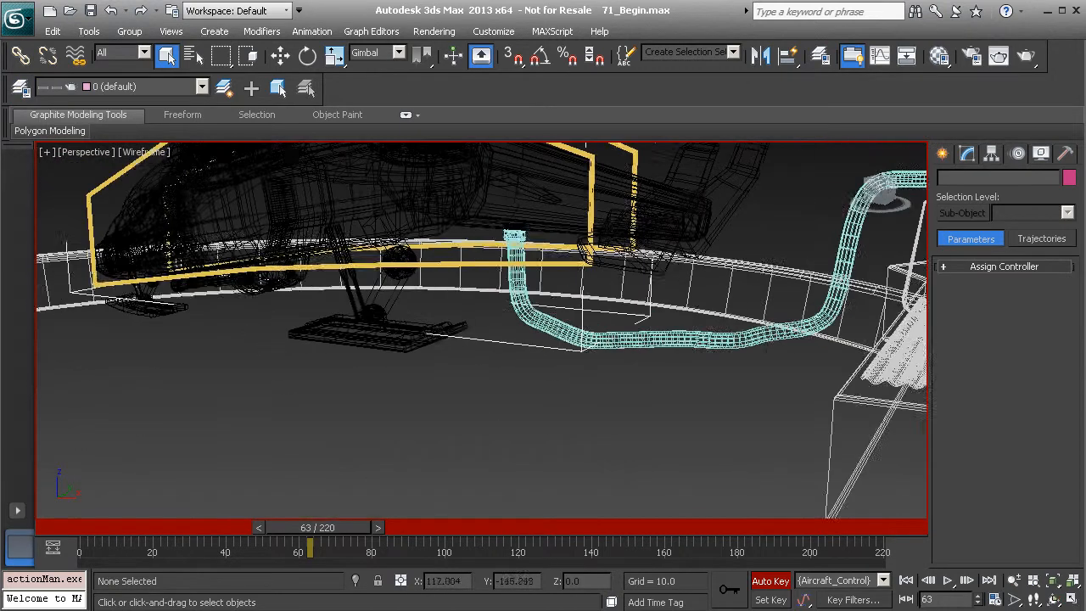
{"action": "middle_click_drag", "start_coordinate": [495, 297], "coordinate": [525, 399]}
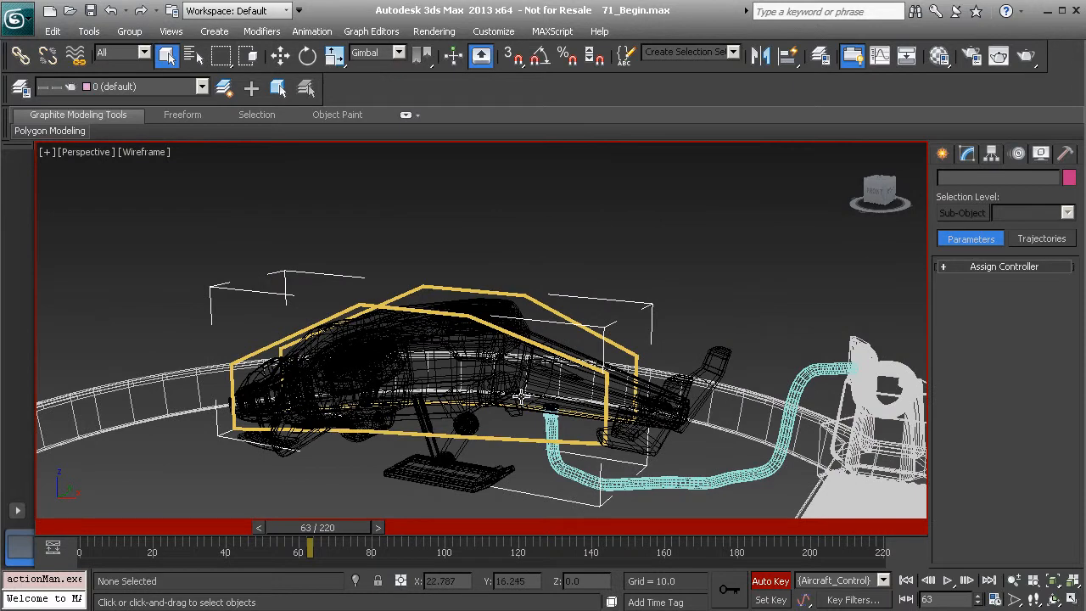
{"action": "key", "text": "F3"}
{"action": "mouse_move", "coordinate": [369, 353]}
{"action": "middle_mouse_down", "text": "alt"}
{"action": "mouse_move", "coordinate": [543, 382]}
{"action": "mouse_move", "coordinate": [458, 302]}
{"action": "middle_mouse_up", "text": "alt"}
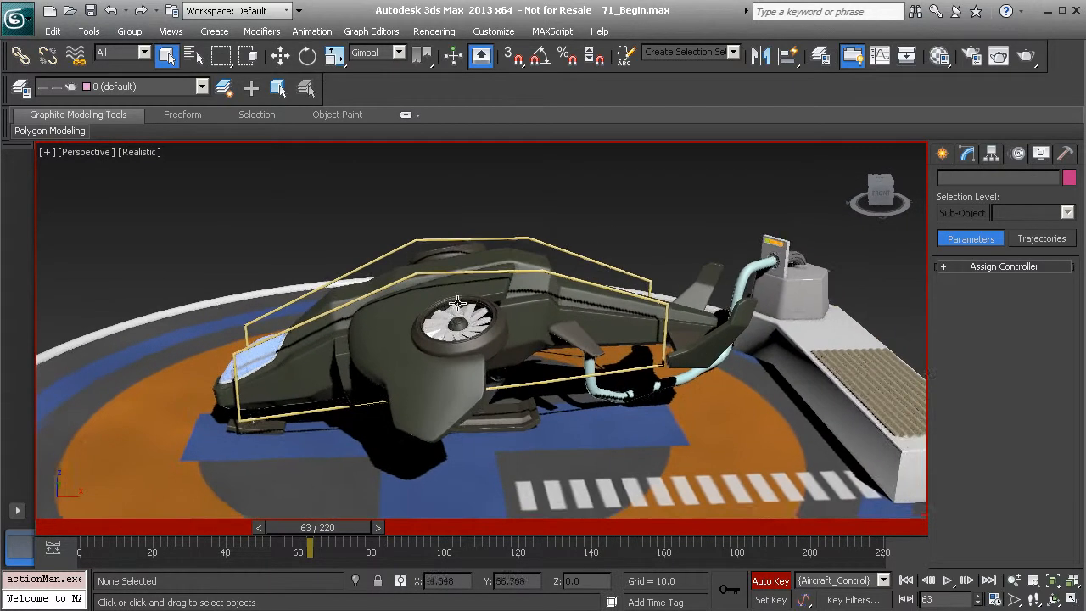
{"action": "scroll", "coordinate": [458, 303], "scroll_direction": "up", "scroll_amount": 2}
{"action": "left_click", "coordinate": [603, 238]}
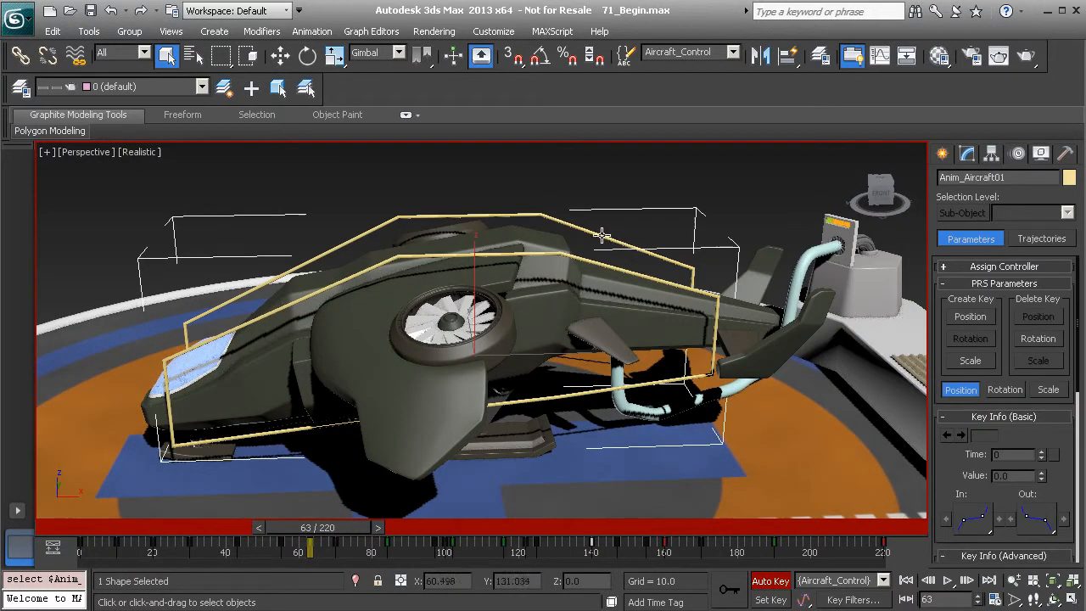
{"action": "left_click", "coordinate": [967, 154]}
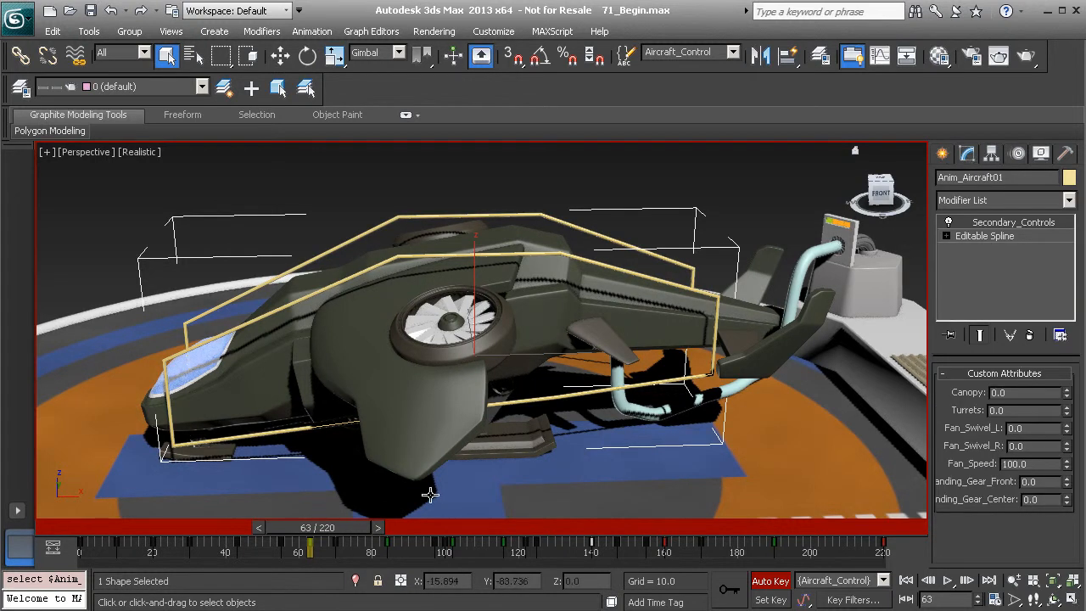
At frame 55, set Fan_Swivel_R and Fan_Swivel_L to -0.1 with Auto Key on.
{"action": "left_click_drag", "start_coordinate": [331, 528], "coordinate": [360, 553]}
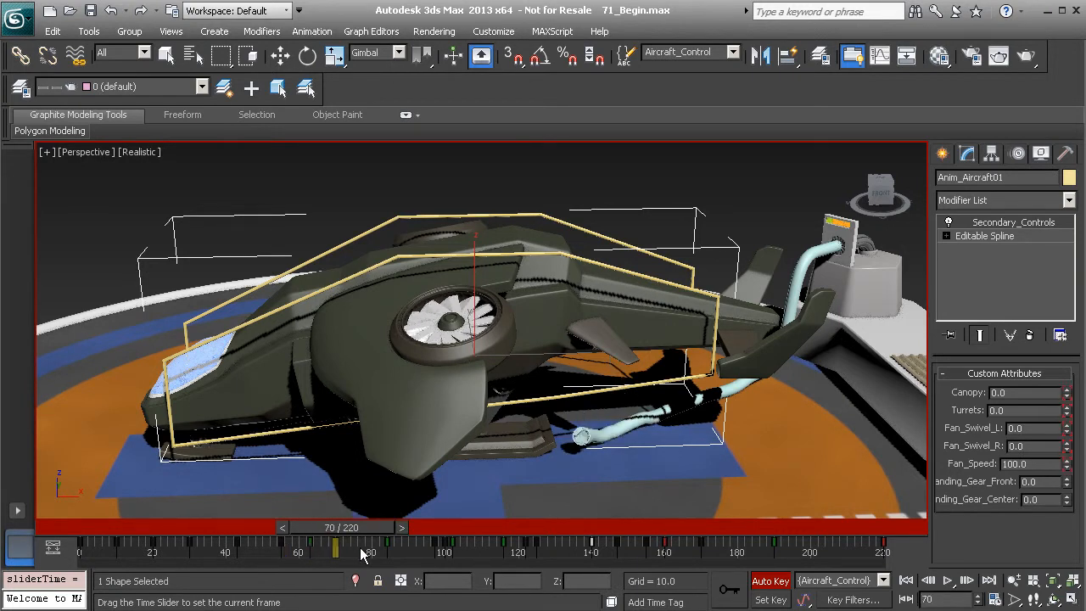
{"action": "key", "text": "q"}
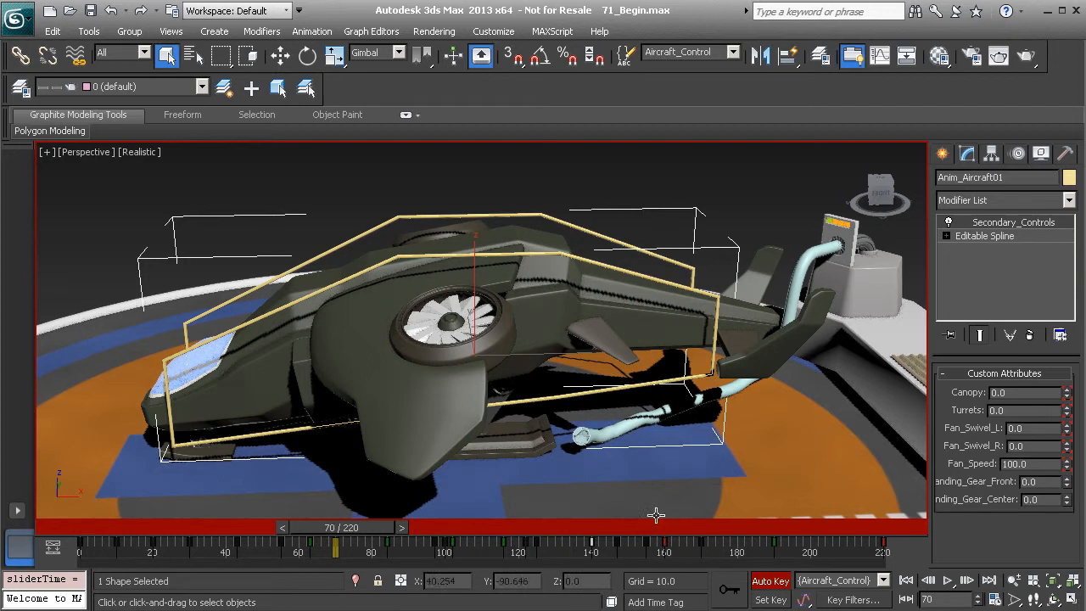
{"action": "left_click_drag", "start_coordinate": [365, 539], "coordinate": [319, 548]}
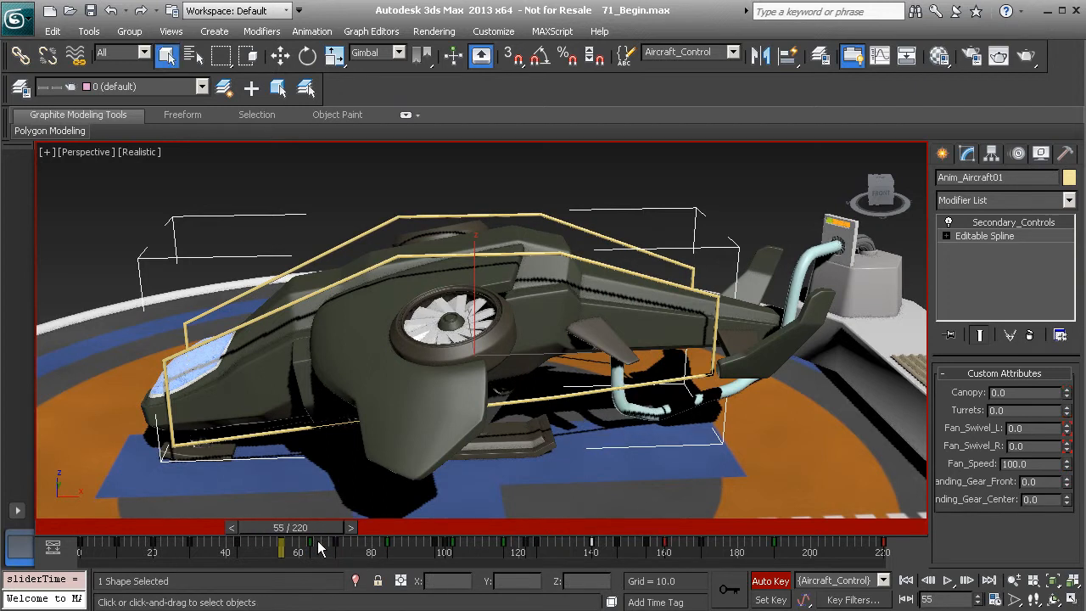
{"action": "left_click", "coordinate": [1067, 450]}
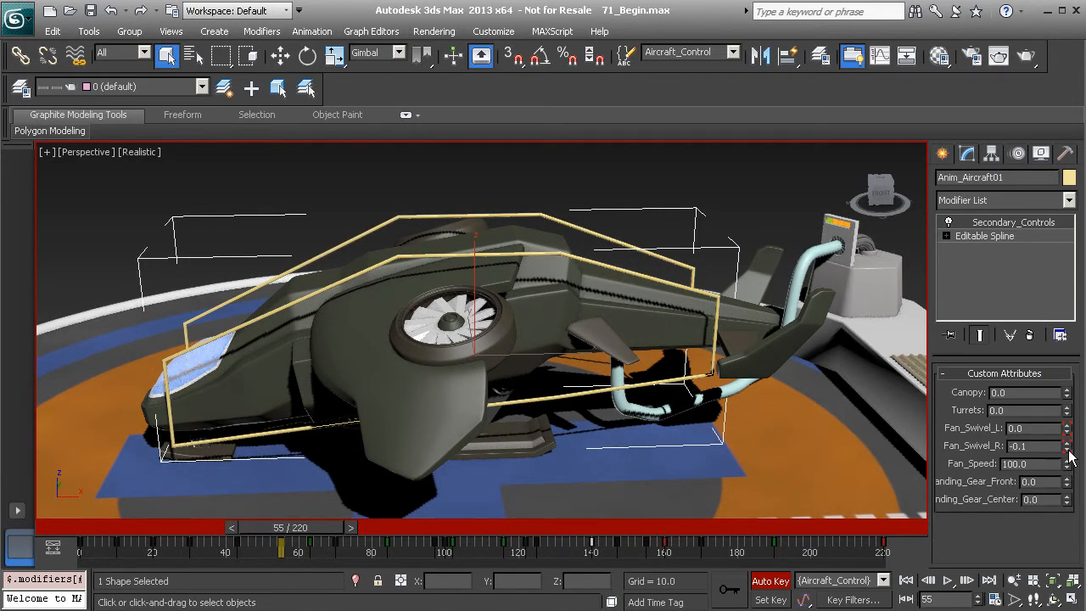
{"action": "left_click", "coordinate": [1067, 431]}
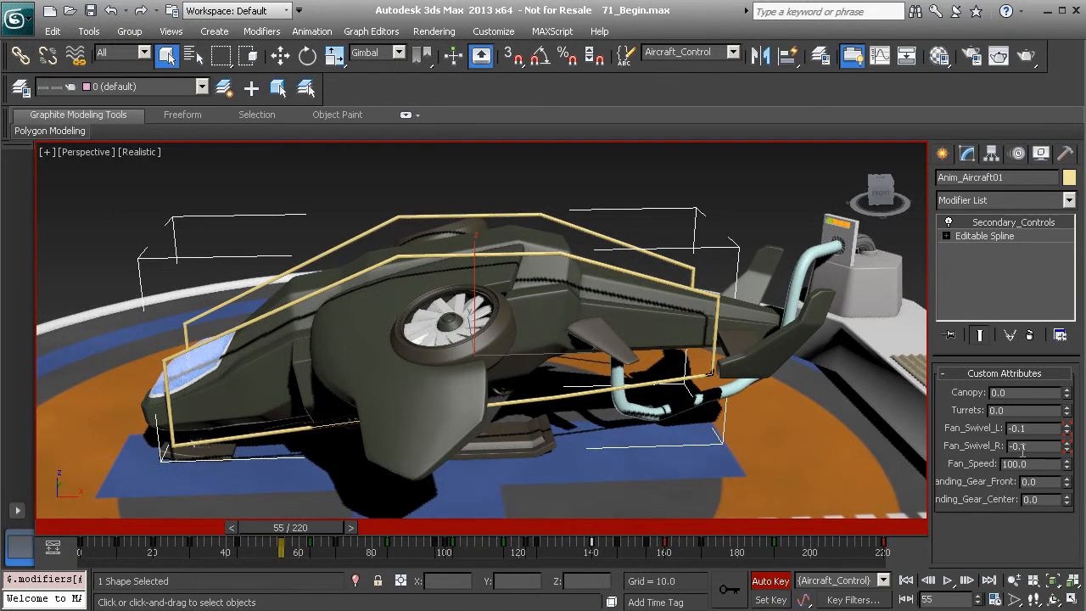
Play back the animation to check the fan swivel, stop it and return to frame 56.
{"action": "left_click_drag", "start_coordinate": [313, 526], "coordinate": [198, 532]}
{"action": "left_click", "coordinate": [946, 581]}
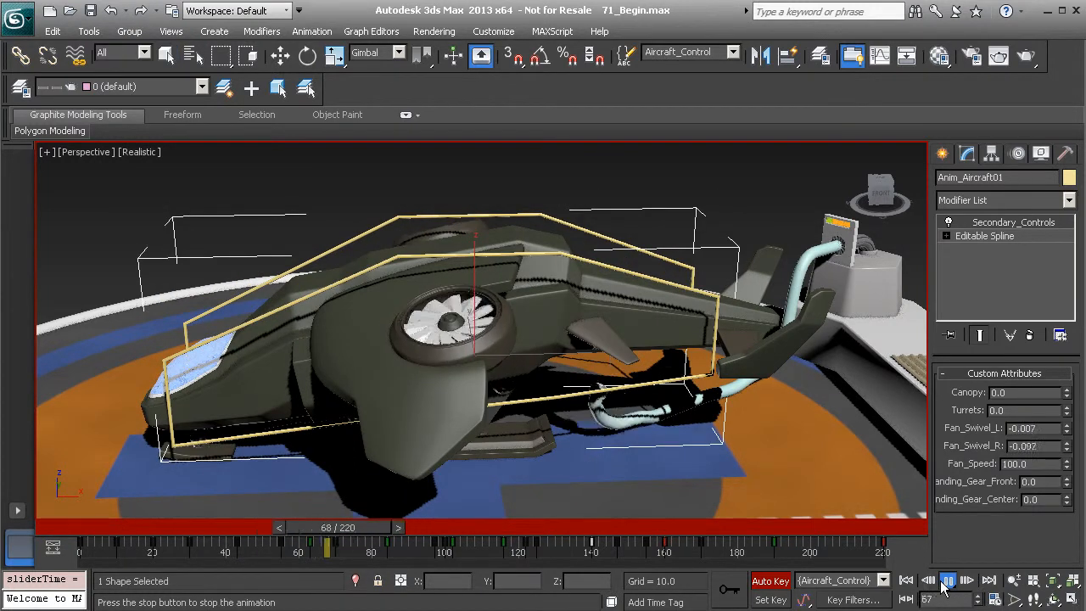
{"action": "left_click", "coordinate": [946, 580]}
{"action": "left_click_drag", "start_coordinate": [430, 529], "coordinate": [325, 539]}
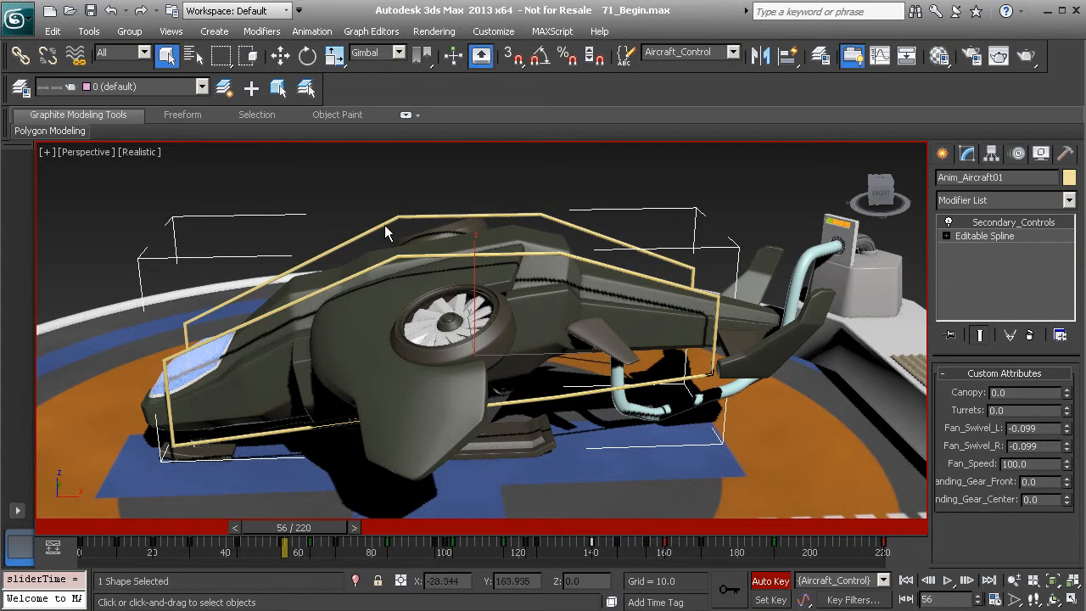
Open the Curve Editor for the aircraft control and compare the Fan_Swivel_L and Fan_Swivel_R curves.
{"action": "right_click", "coordinate": [369, 197]}
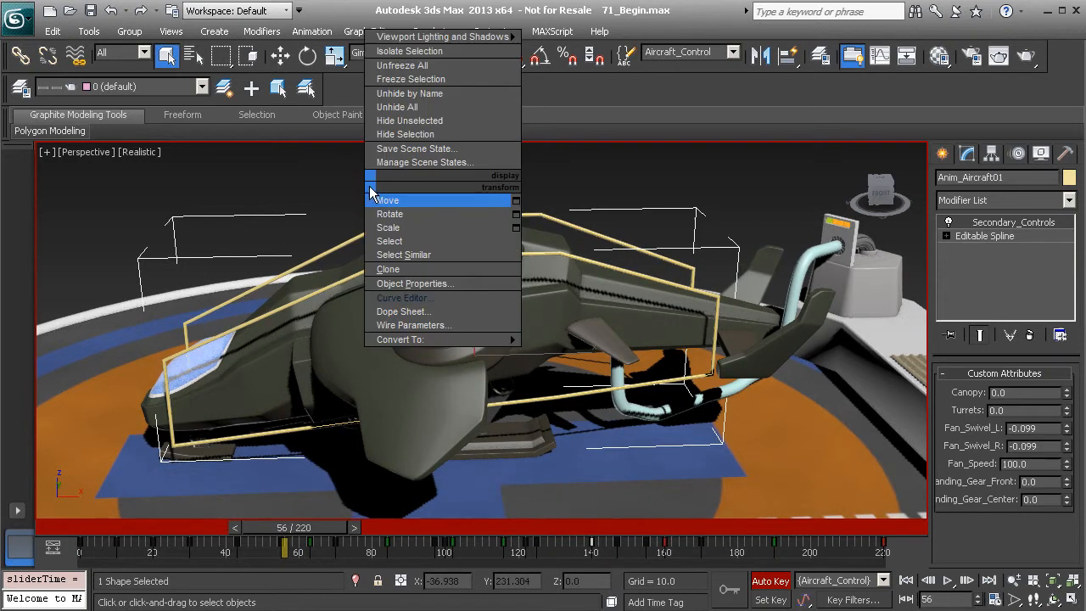
{"action": "left_click", "coordinate": [413, 302]}
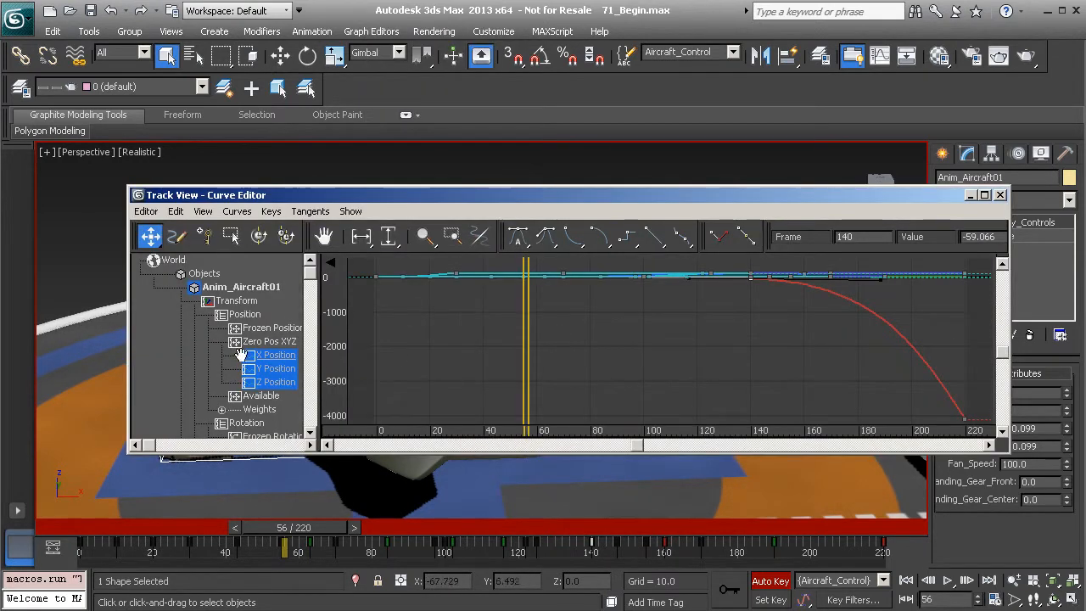
{"action": "scroll", "coordinate": [252, 367], "scroll_direction": "down", "scroll_amount": 3}
{"action": "scroll", "coordinate": [252, 367], "scroll_direction": "down", "scroll_amount": 5}
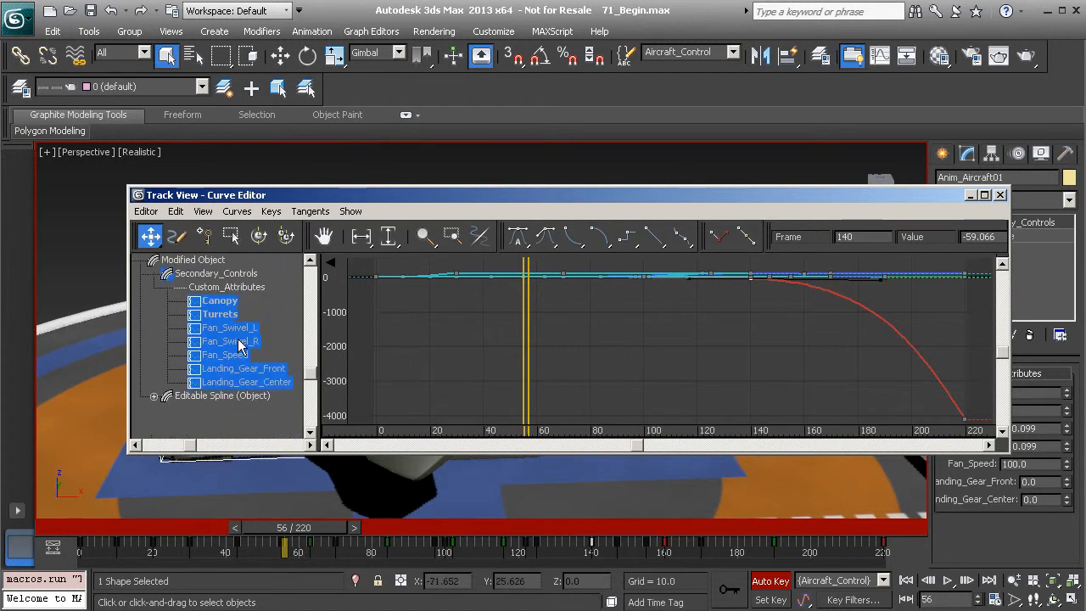
{"action": "left_click", "coordinate": [243, 330]}
{"action": "left_click", "coordinate": [246, 341]}
{"action": "left_click", "coordinate": [250, 331]}
{"action": "left_click", "coordinate": [252, 342]}
{"action": "left_click", "coordinate": [248, 329]}
{"action": "left_click", "coordinate": [250, 343]}
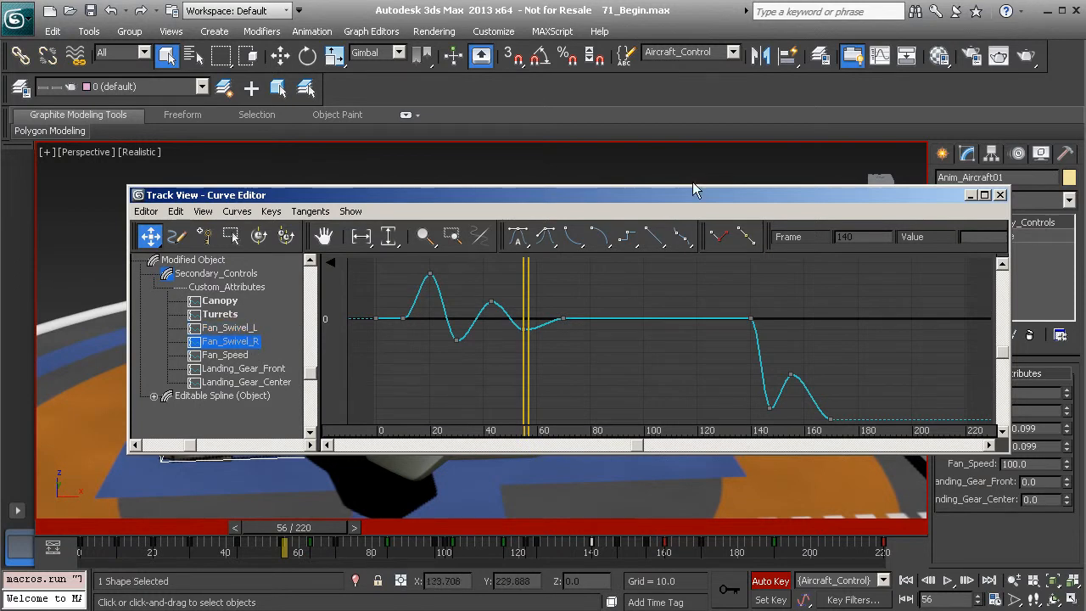
Minimize the Curve Editor and scrub to frame 63 to review the fan motion in the viewport.
{"action": "left_click", "coordinate": [970, 197]}
{"action": "left_click_drag", "start_coordinate": [314, 525], "coordinate": [336, 508]}
{"action": "key", "text": "q"}
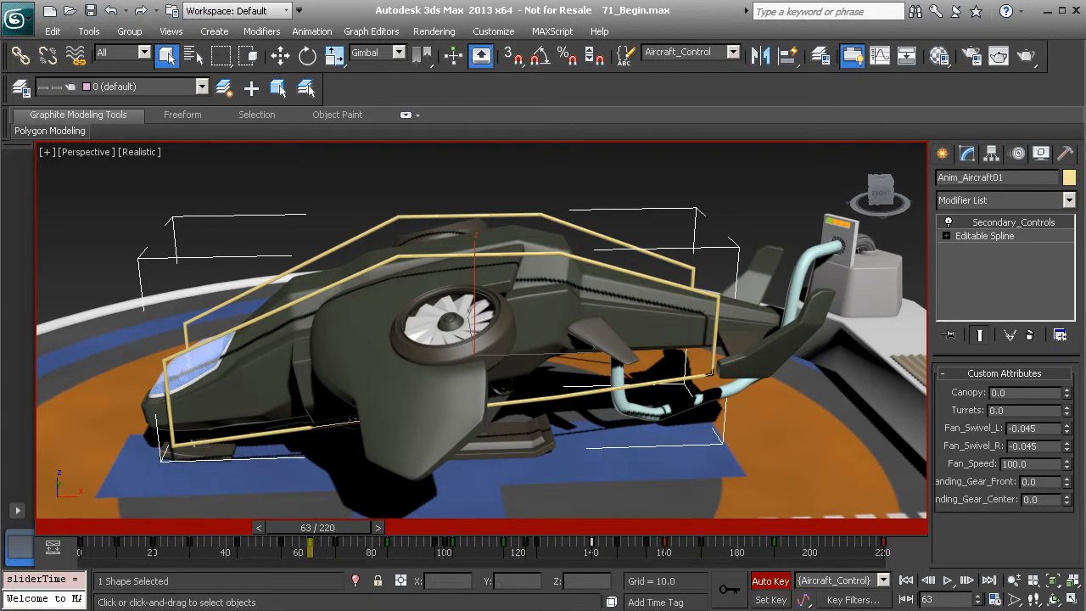
Restore the Curve Editor, select all keys of the Fan_Swivel_R curve and offset them by 2 frames with n+2.
{"action": "left_click", "coordinate": [879, 56]}
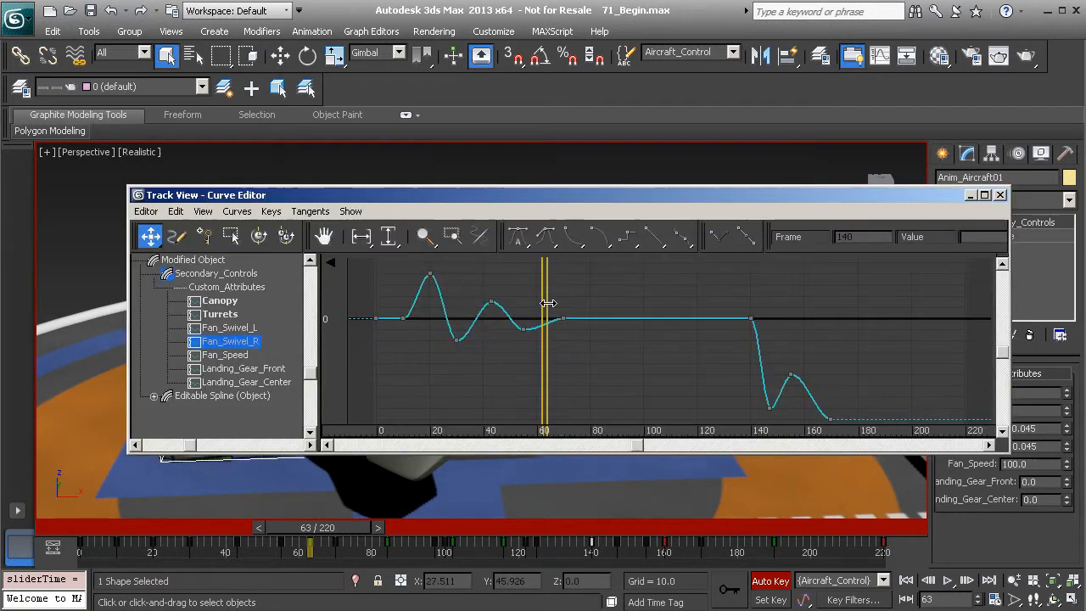
{"action": "left_click", "coordinate": [235, 329]}
{"action": "left_click", "coordinate": [233, 341]}
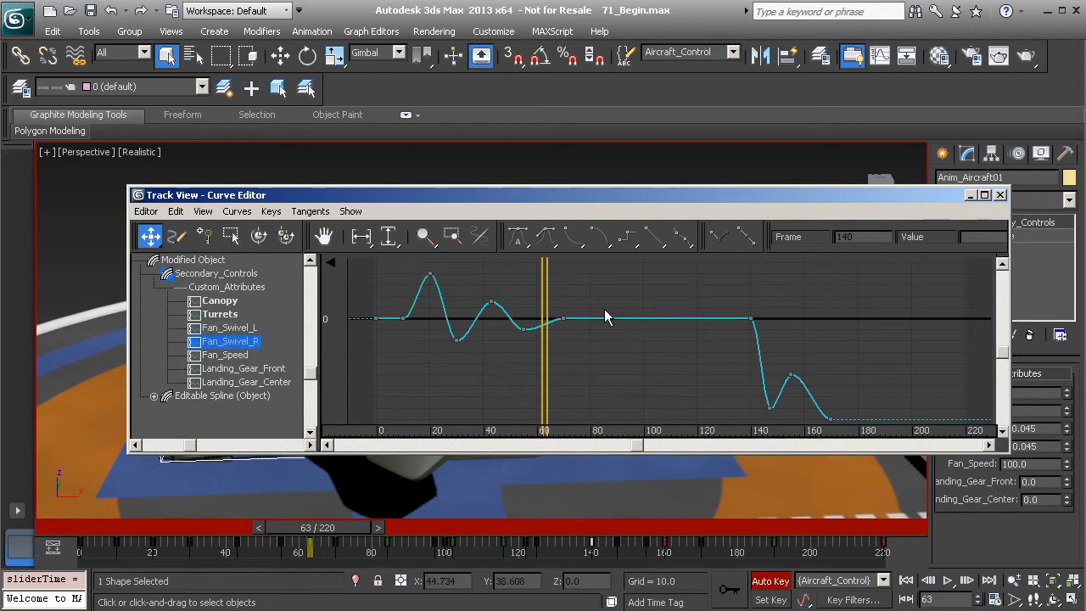
{"action": "middle_click_drag", "start_coordinate": [625, 311], "coordinate": [615, 361], "text": "ctrl+alt"}
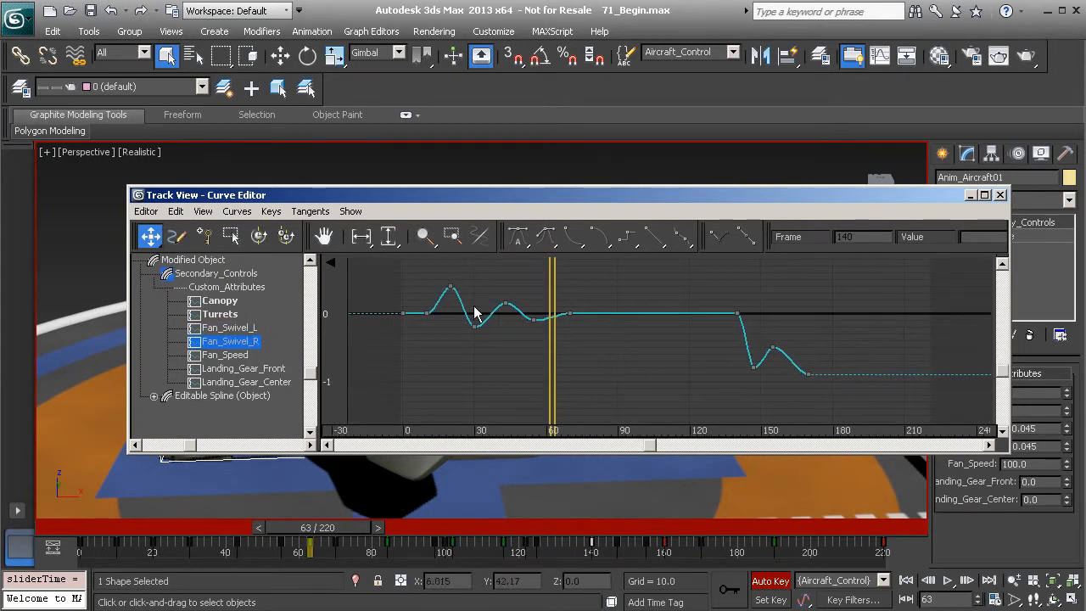
{"action": "left_click_drag", "start_coordinate": [608, 326], "coordinate": [865, 391]}
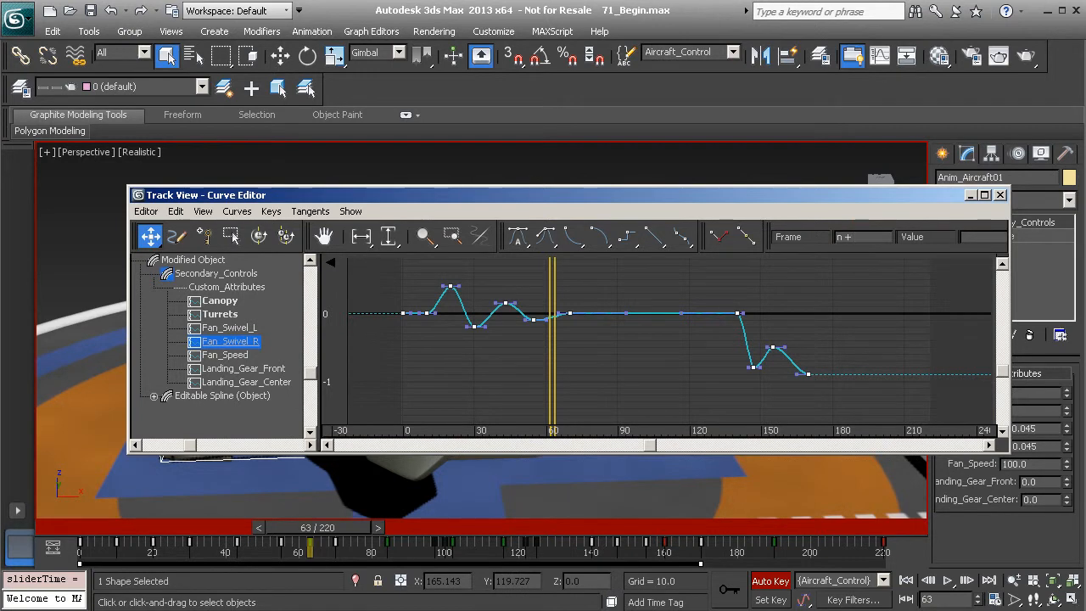
{"action": "type", "text": "2"}
{"action": "key", "text": "Return"}
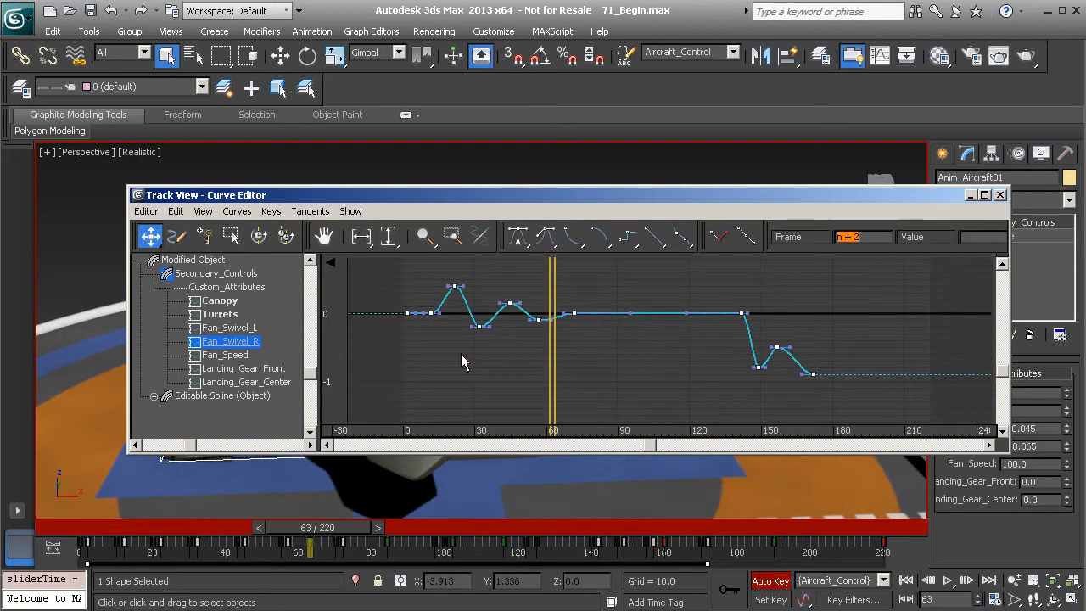
Deselect the curve's keys, close the Curve Editor and clear the aircraft control's selection.
{"action": "left_click", "coordinate": [634, 286]}
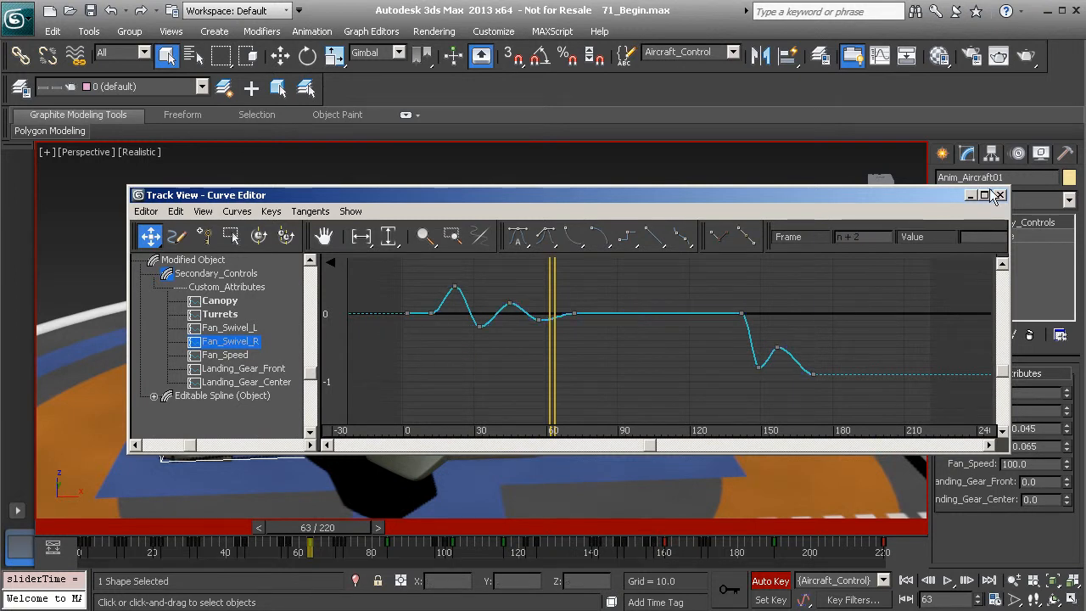
{"action": "left_click", "coordinate": [1000, 196]}
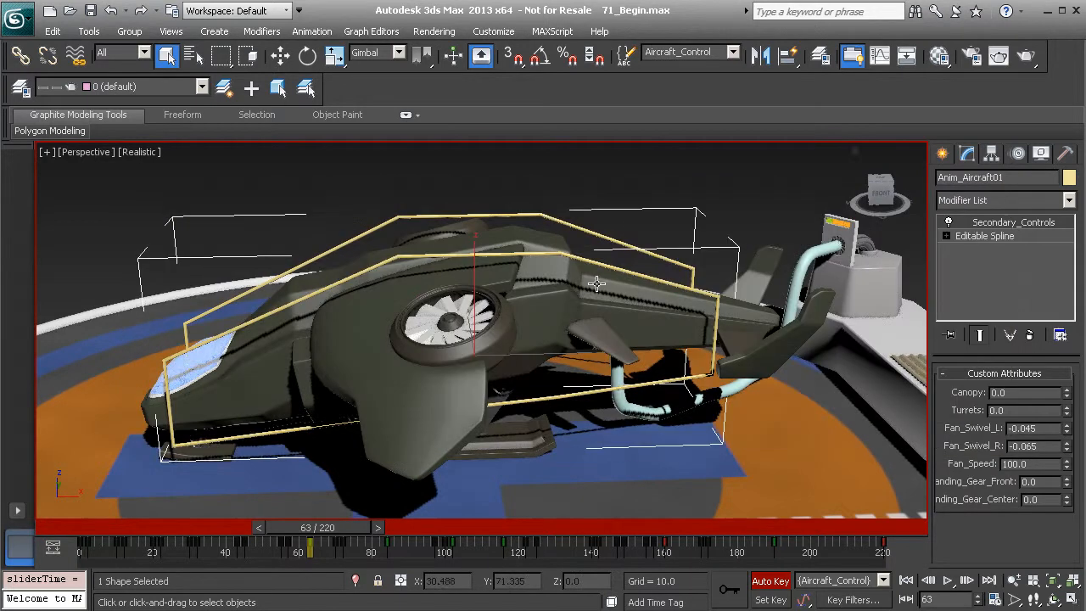
{"action": "left_click", "coordinate": [304, 185]}
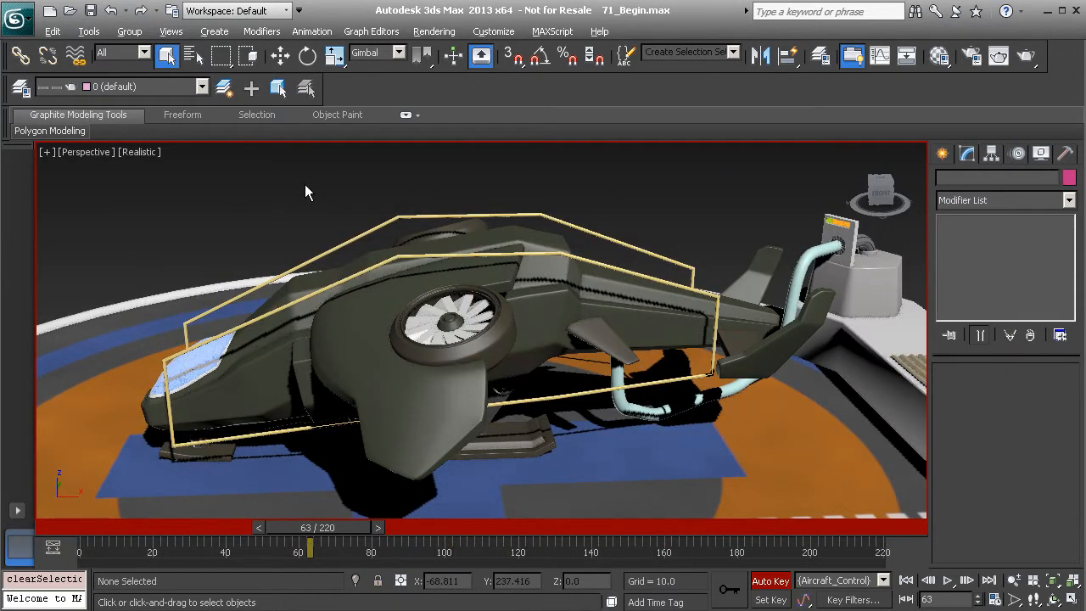
Maximize the ShotCam01 view, play the animation from frame 51 to review the fan motion, and return to frame 0.
{"action": "key", "text": "alt+w"}
{"action": "key", "text": "alt+w"}
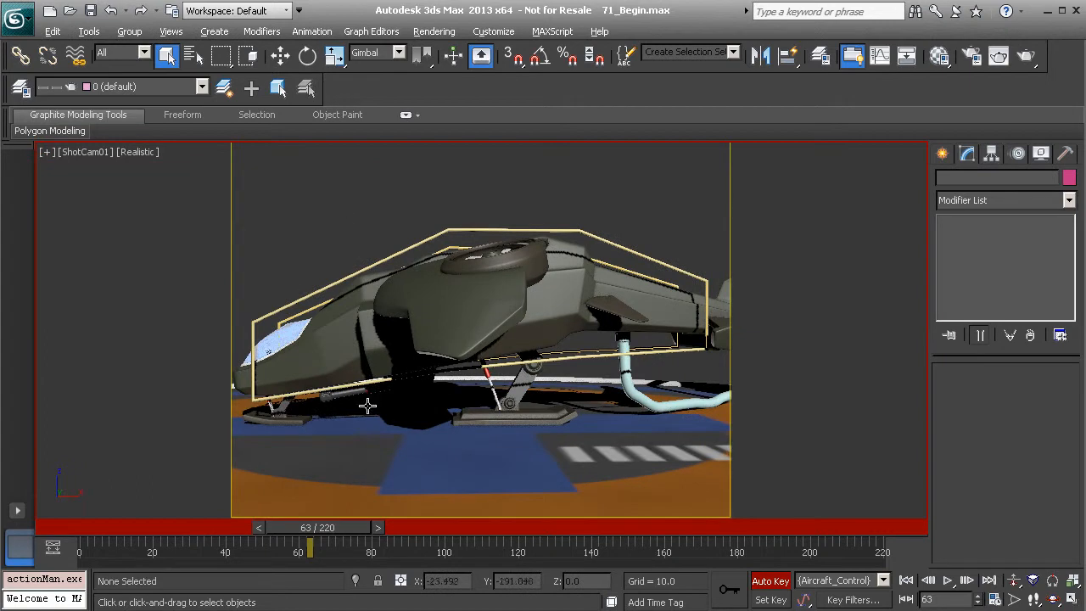
{"action": "left_click_drag", "start_coordinate": [327, 527], "coordinate": [259, 527]}
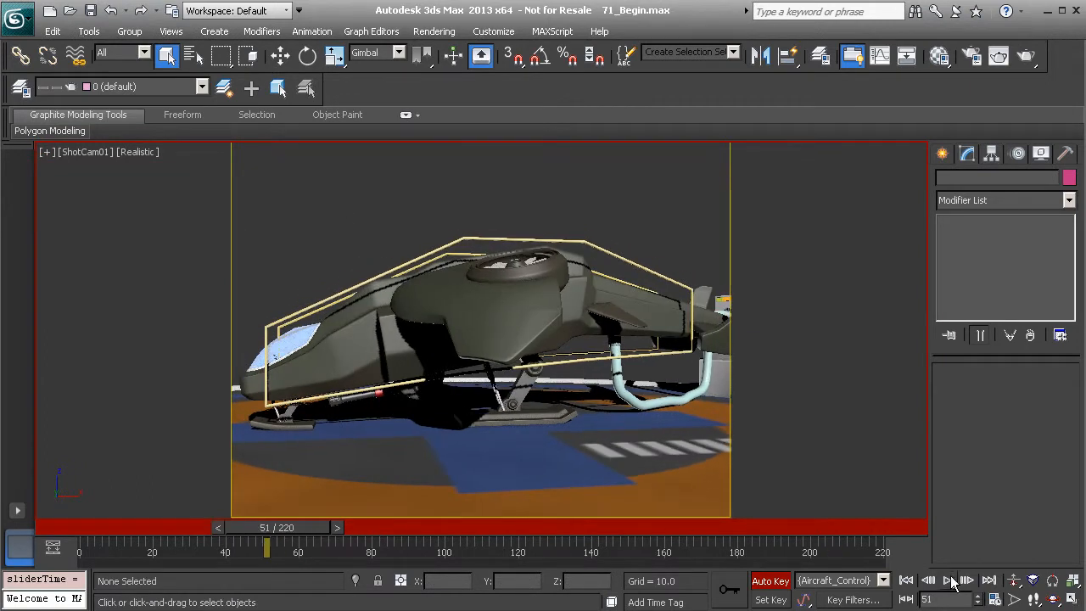
{"action": "left_click", "coordinate": [948, 580]}
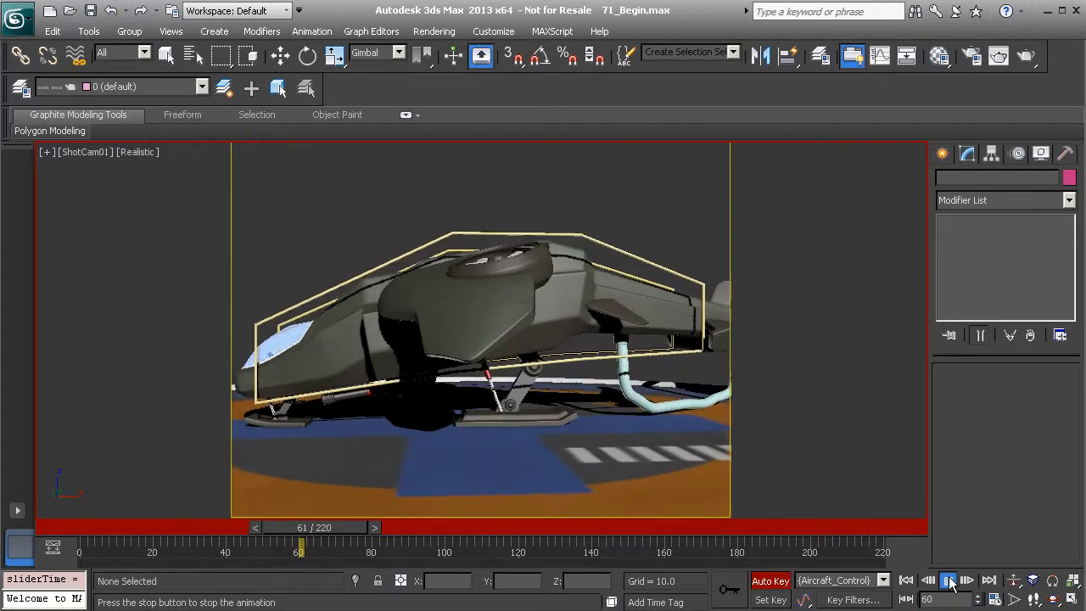
{"action": "left_click", "coordinate": [949, 580]}
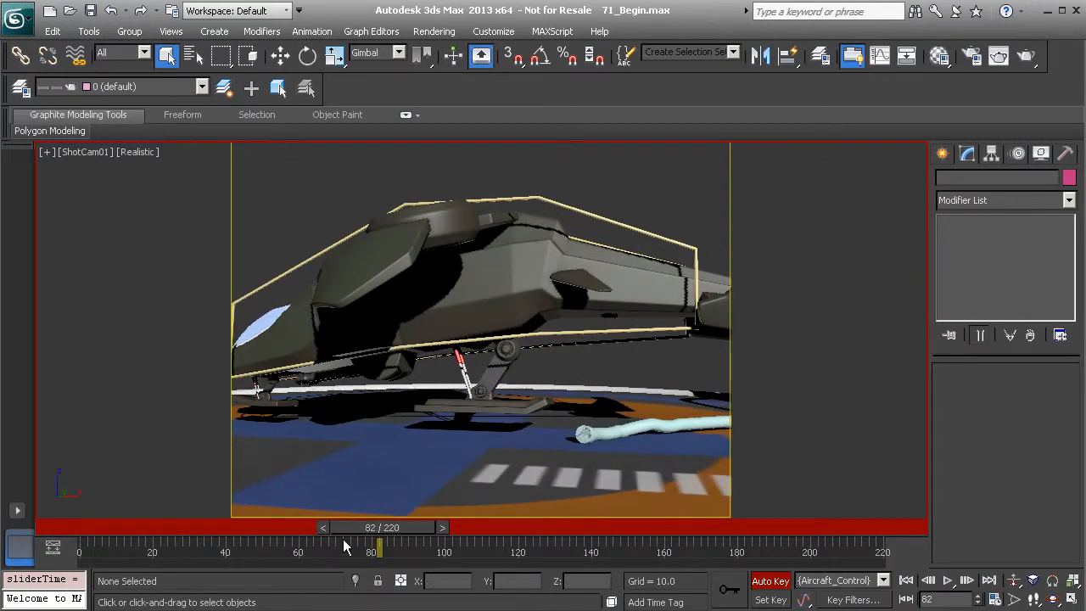
{"action": "left_click_drag", "start_coordinate": [394, 532], "coordinate": [84, 526]}
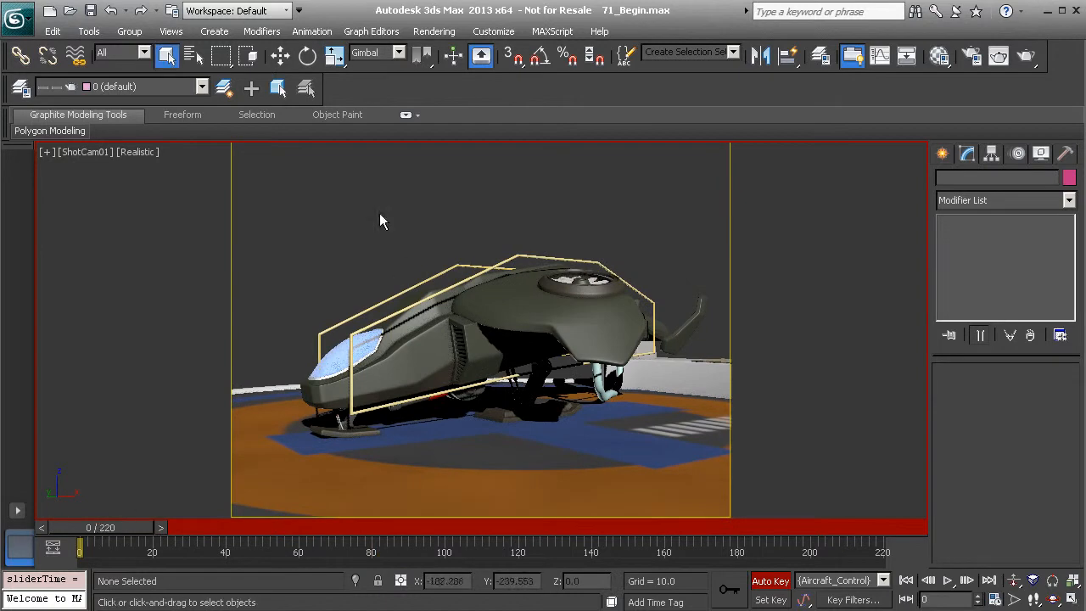
Try panning the ShotCam01 view at frame 0 and undo the camera movement.
{"action": "middle_click_drag", "start_coordinate": [406, 232], "coordinate": [475, 232]}
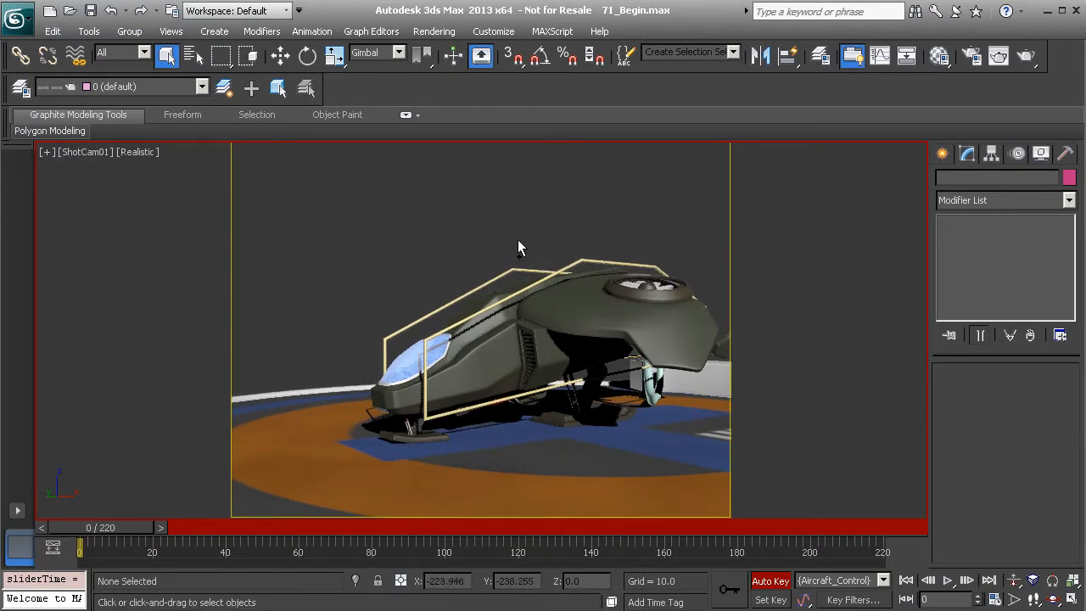
{"action": "key", "text": "ctrl+z"}
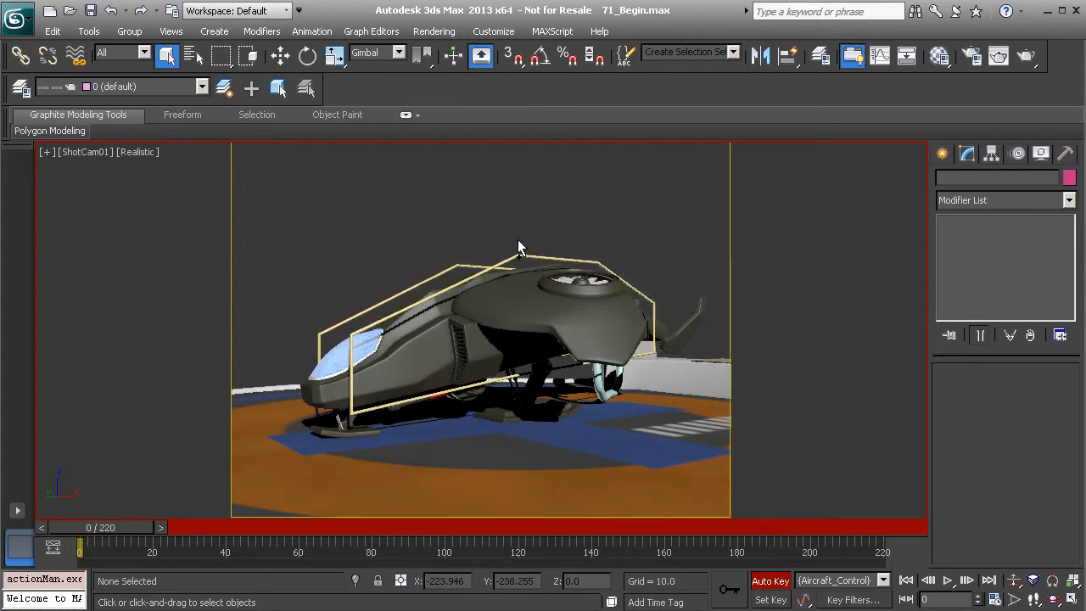
{"action": "mouse_move", "coordinate": [108, 529]}
{"action": "left_mouse_down"}
{"action": "mouse_move", "coordinate": [288, 527]}
{"action": "mouse_move", "coordinate": [100, 527]}
{"action": "left_mouse_up"}
{"action": "right_click", "coordinate": [390, 225]}
{"action": "left_click", "coordinate": [349, 230]}
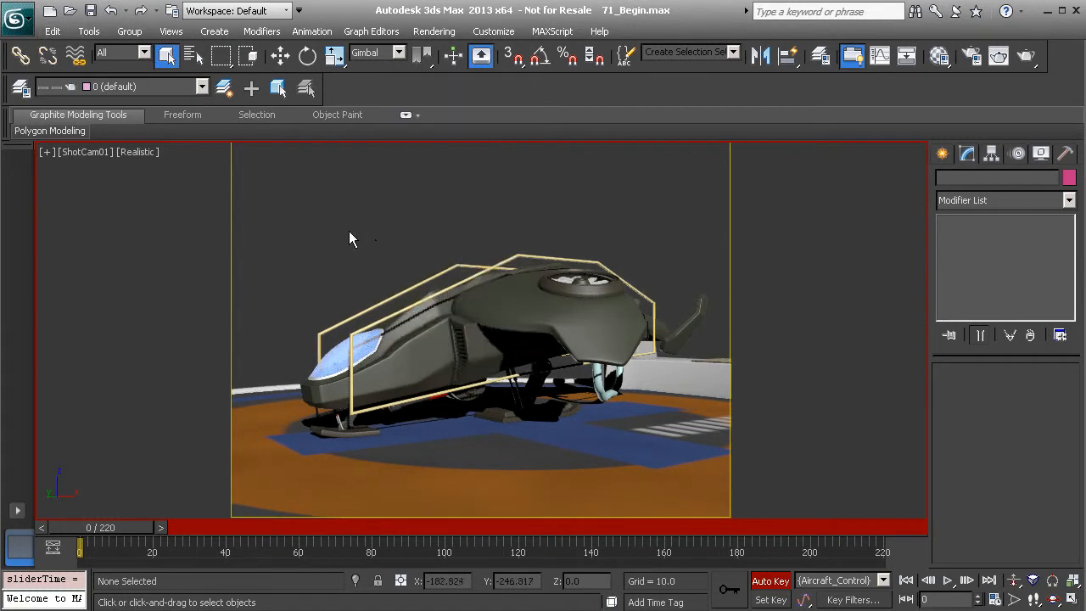
Restore the split viewport layout, select the ShotCam01 camera in the perspective view at frame 92 and lock its transform axes.
{"action": "key", "text": "alt+w"}
{"action": "middle_click_drag", "start_coordinate": [594, 288], "coordinate": [603, 258], "text": "alt"}
{"action": "scroll", "coordinate": [599, 327], "scroll_direction": "down", "scroll_amount": 3}
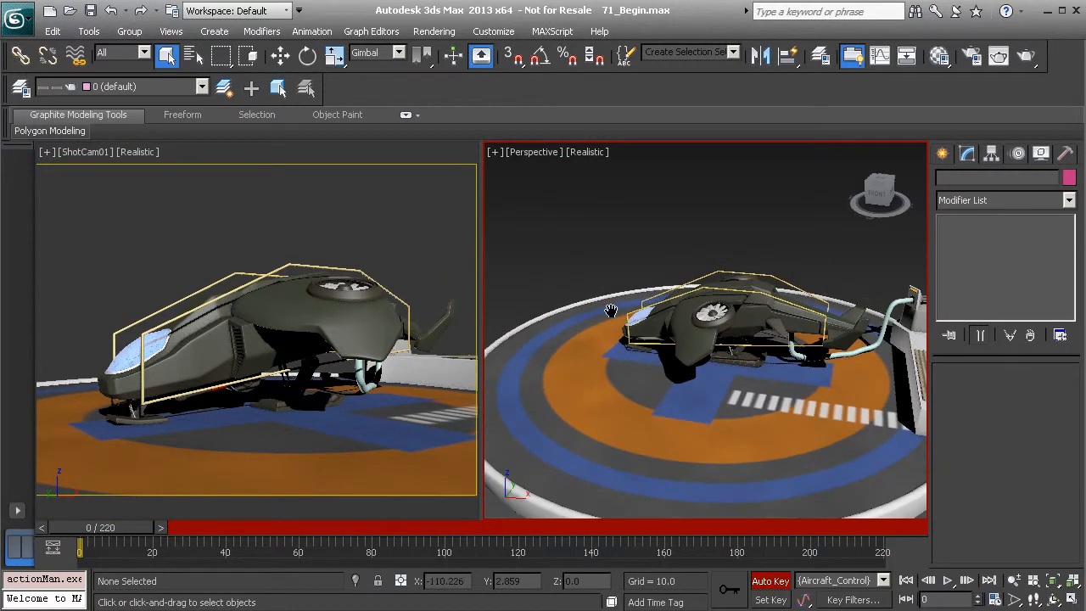
{"action": "left_click_drag", "start_coordinate": [139, 528], "coordinate": [455, 528]}
{"action": "middle_click_drag", "start_coordinate": [745, 424], "coordinate": [670, 341], "text": "alt"}
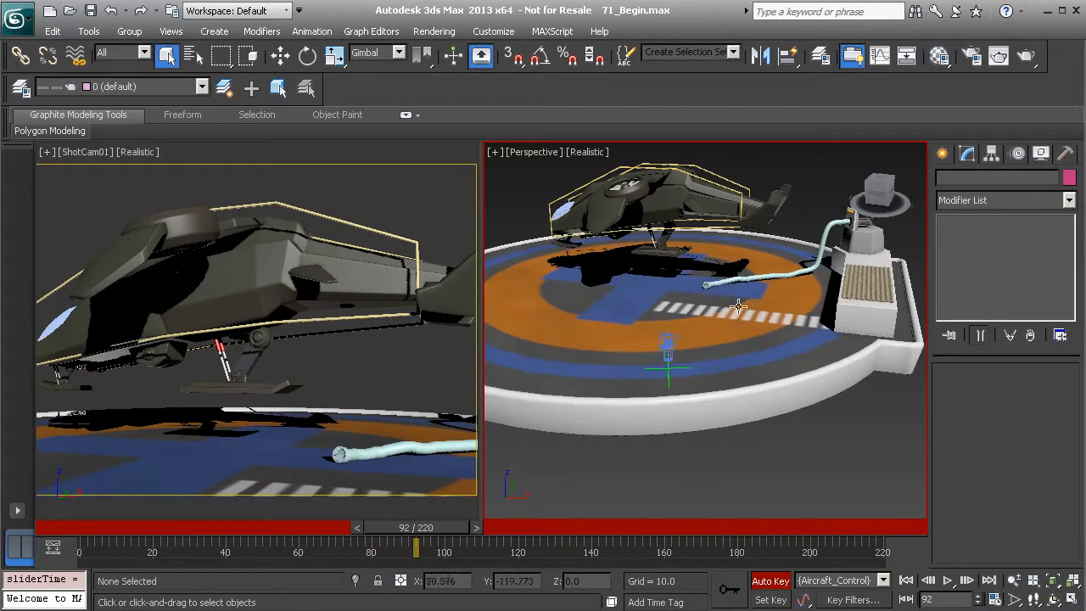
{"action": "left_click", "coordinate": [670, 341]}
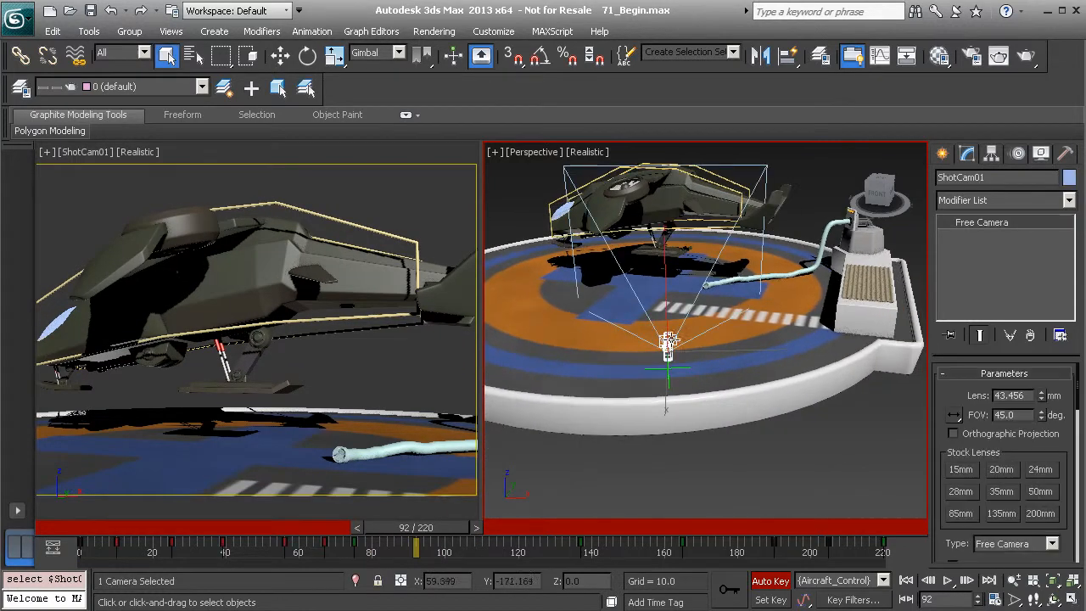
{"action": "left_click", "coordinate": [993, 153]}
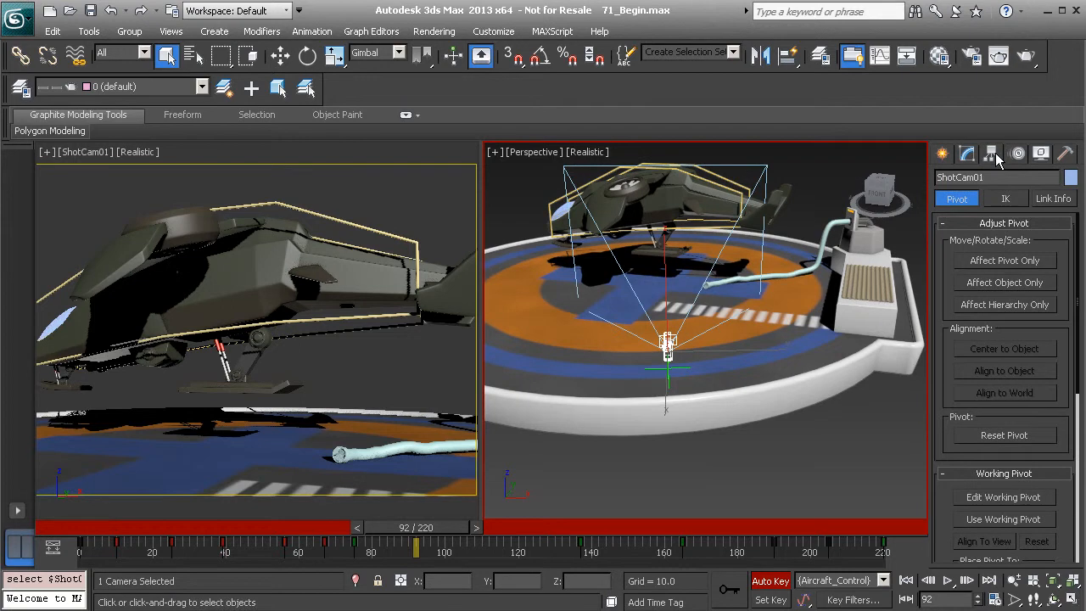
{"action": "left_click", "coordinate": [1057, 200]}
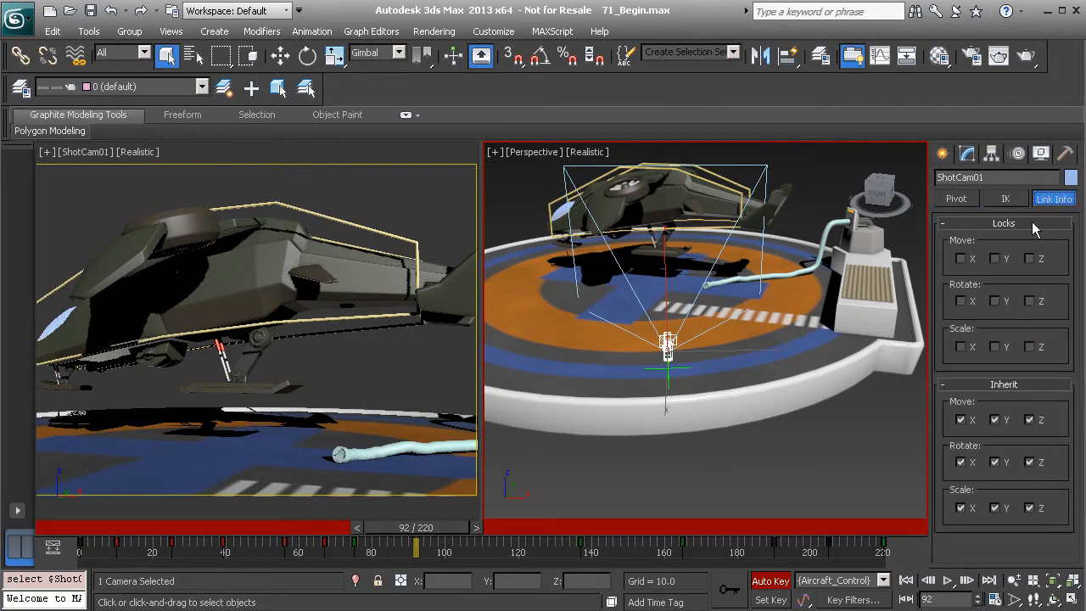
{"action": "left_click", "coordinate": [960, 259]}
{"action": "left_click", "coordinate": [1032, 259]}
Select the Ctrl_ShotCam01 helper and lock its move, rotate and scale on all X, Y and Z axes.
{"action": "left_click_drag", "start_coordinate": [421, 528], "coordinate": [446, 527]}
{"action": "key", "text": "q"}
{"action": "left_click", "coordinate": [666, 365]}
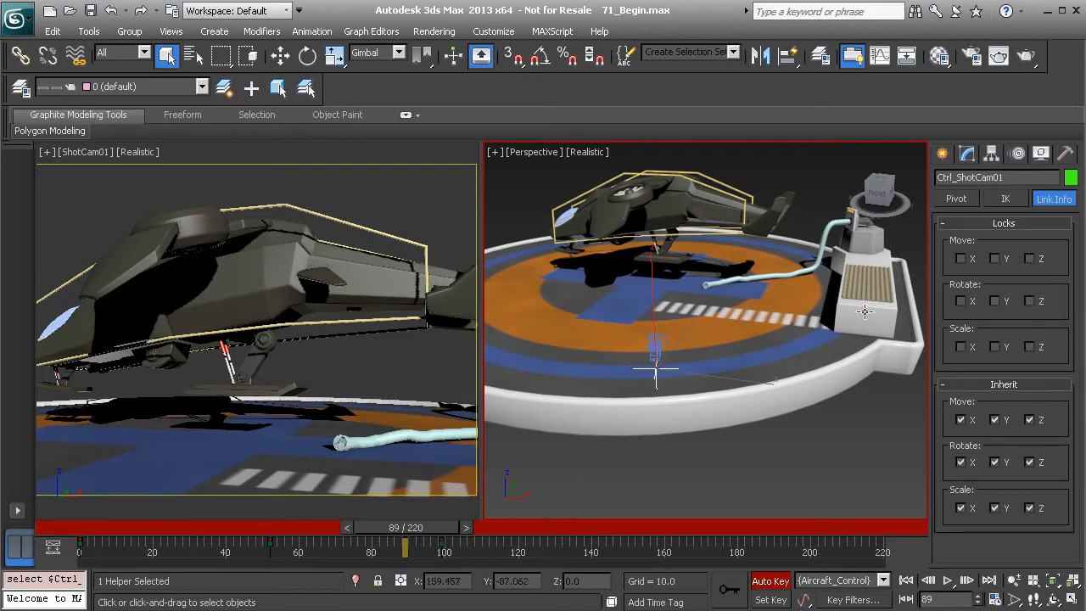
{"action": "left_click", "coordinate": [996, 258]}
Return to frame 0 and maximize the ShotCam01 view.
{"action": "left_click_drag", "start_coordinate": [415, 540], "coordinate": [66, 522]}
{"action": "right_click", "coordinate": [145, 233]}
{"action": "key", "text": "alt+w"}
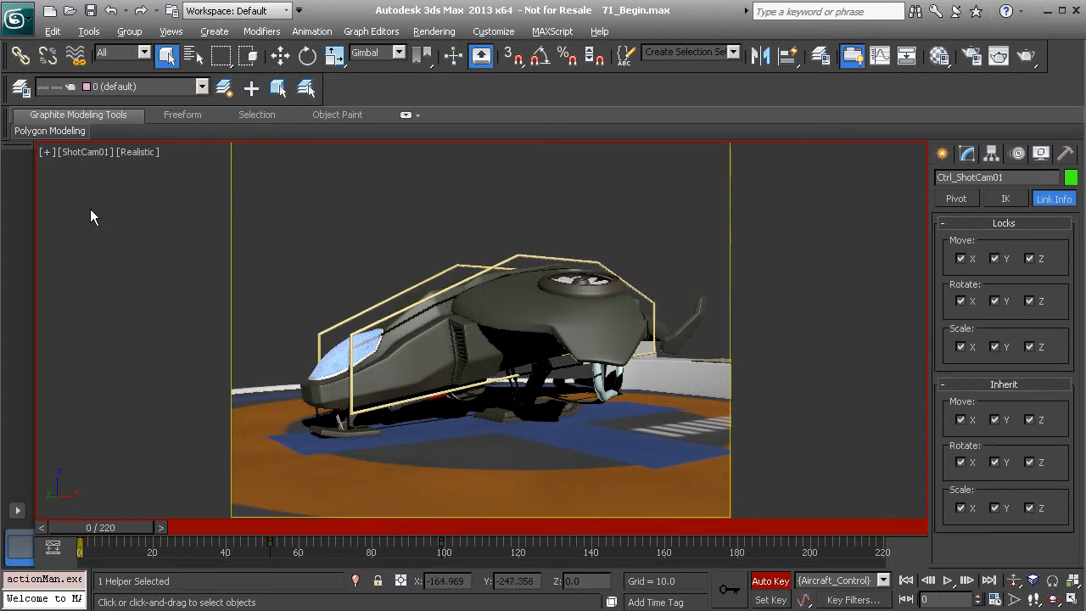
Open the Make Preview settings for an animated sequence of the ShotCam01 view and open the percent of output for editing.
{"action": "left_click", "coordinate": [47, 154]}
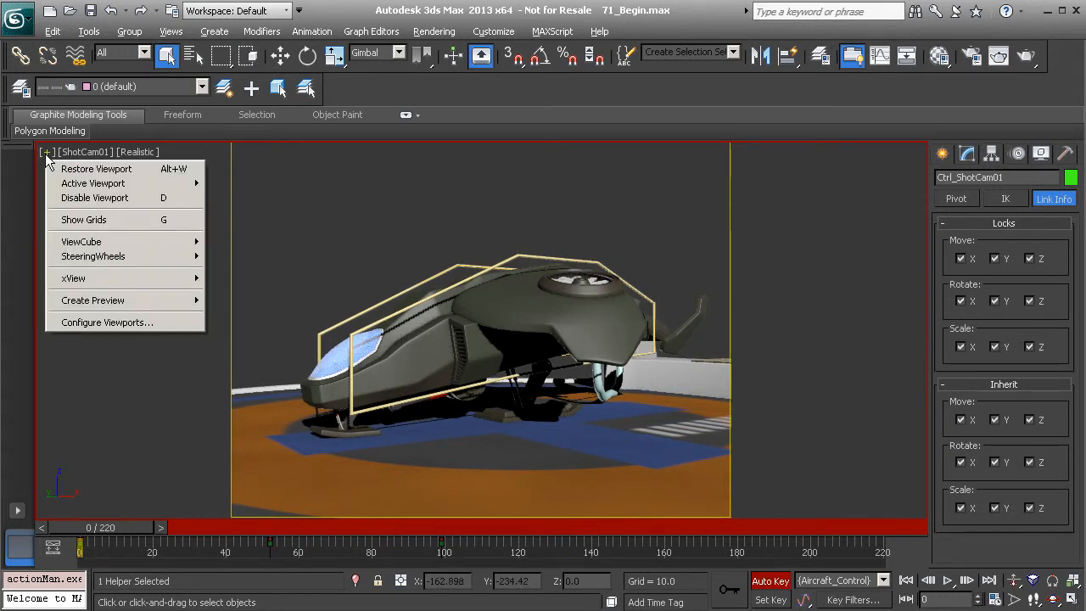
{"action": "mouse_move", "coordinate": [89, 301]}
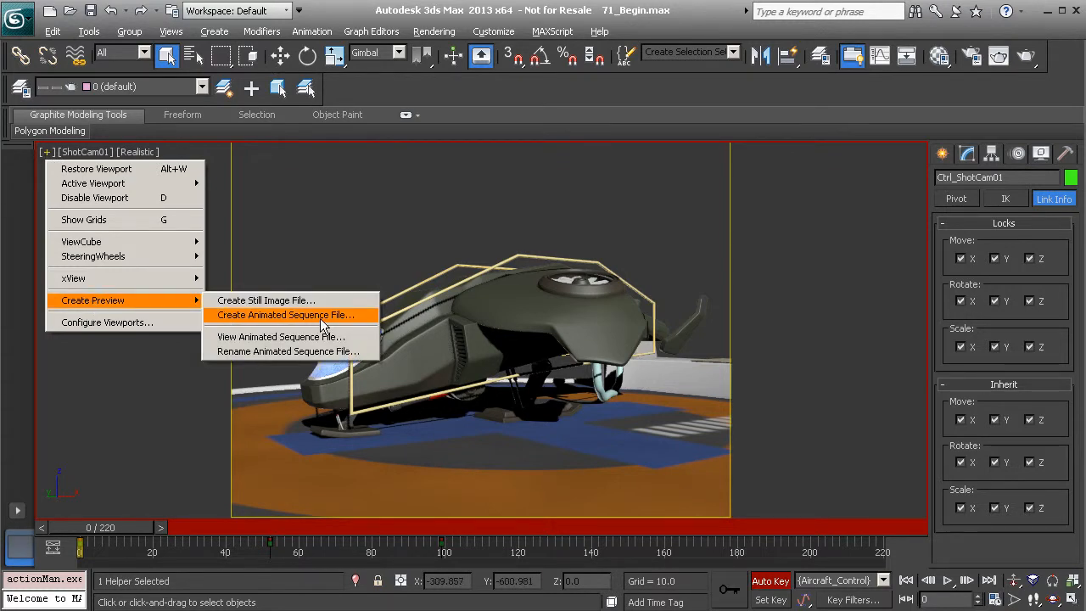
{"action": "left_click", "coordinate": [507, 115]}
{"action": "left_click", "coordinate": [86, 32]}
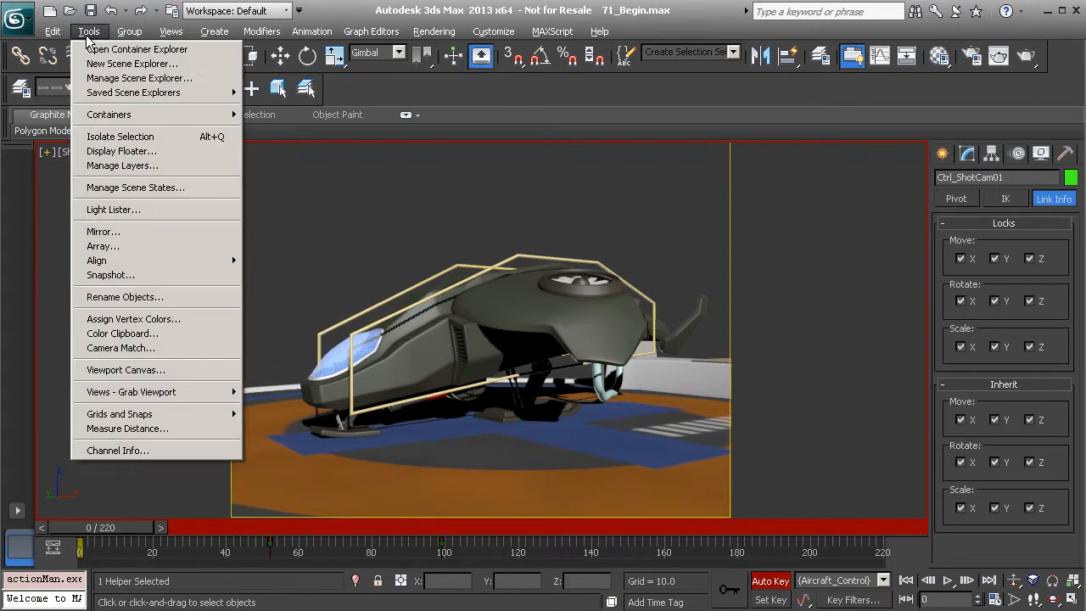
{"action": "mouse_move", "coordinate": [161, 391]}
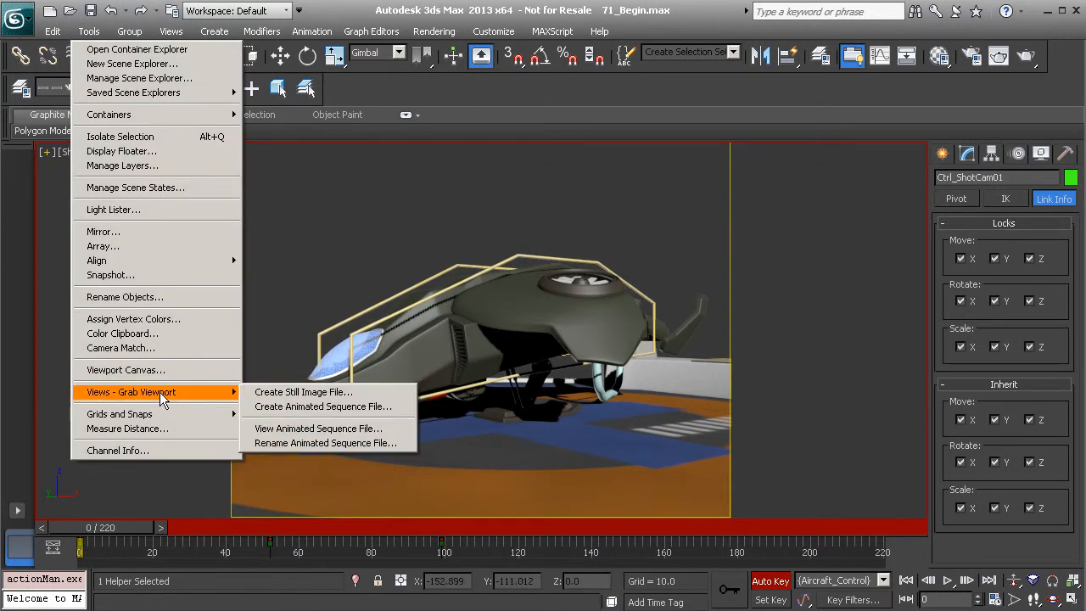
{"action": "left_click", "coordinate": [323, 409]}
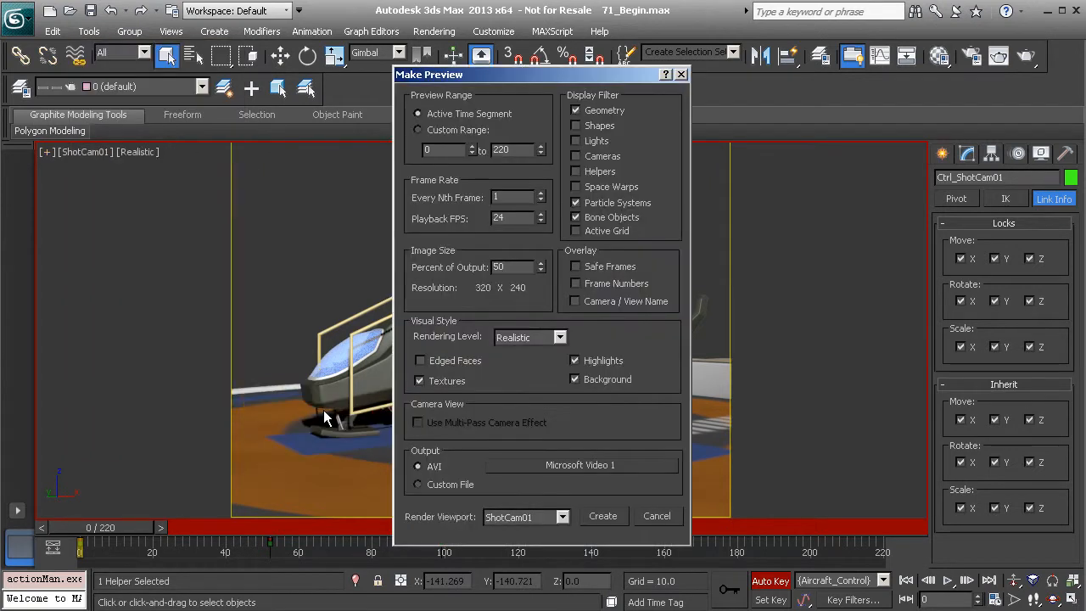
{"action": "left_click_drag", "start_coordinate": [555, 73], "coordinate": [489, 67]}
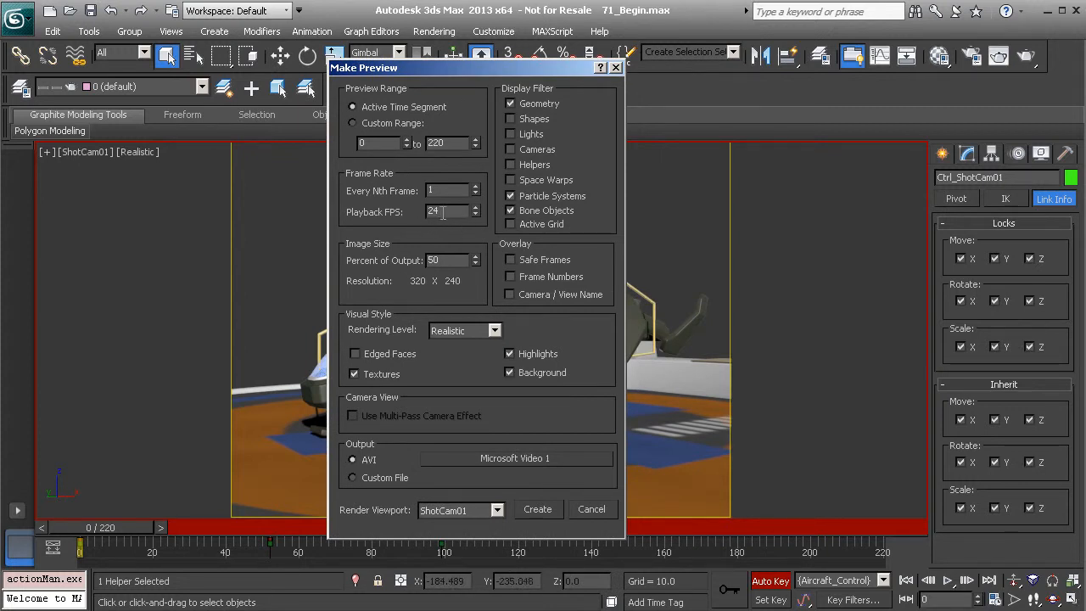
{"action": "double_click", "coordinate": [446, 260]}
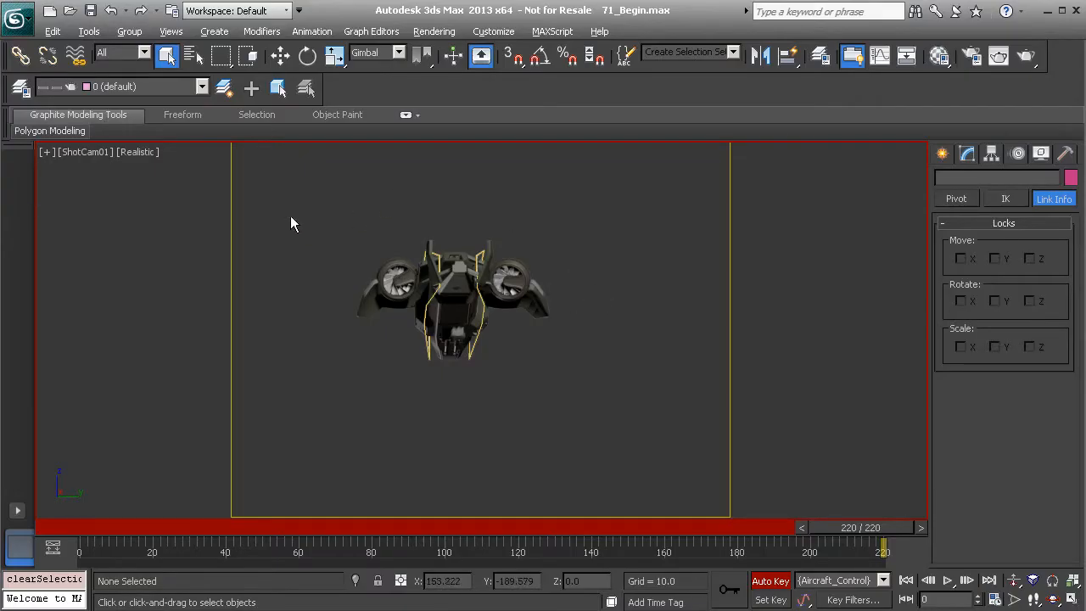
Open the rename dialog for the animated preview, inspect the _scene.avi file in the previews folder and close it without saving.
{"action": "left_click", "coordinate": [49, 153]}
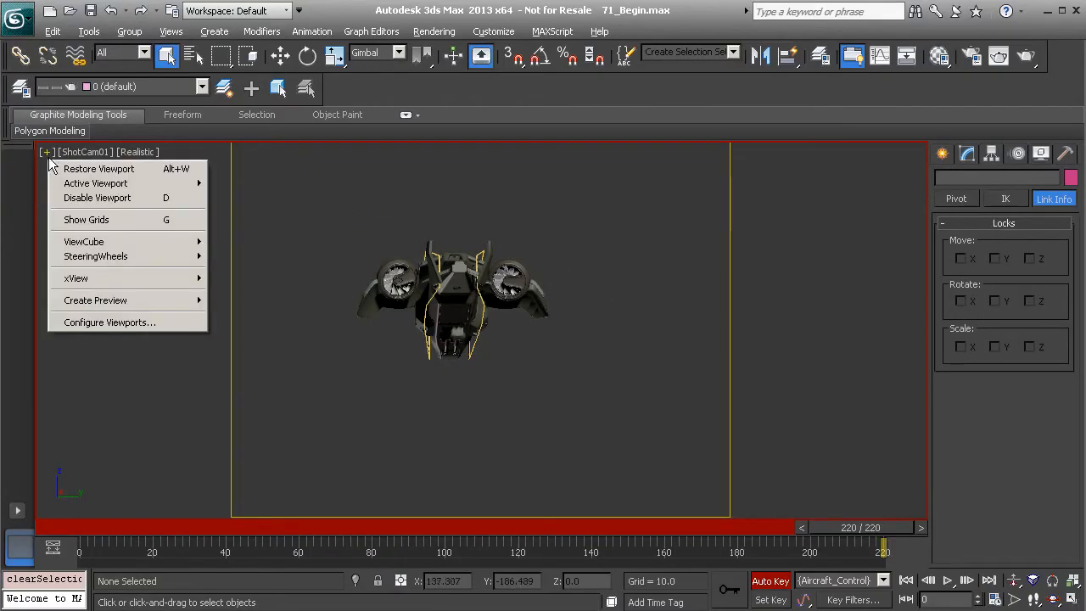
{"action": "mouse_move", "coordinate": [86, 301]}
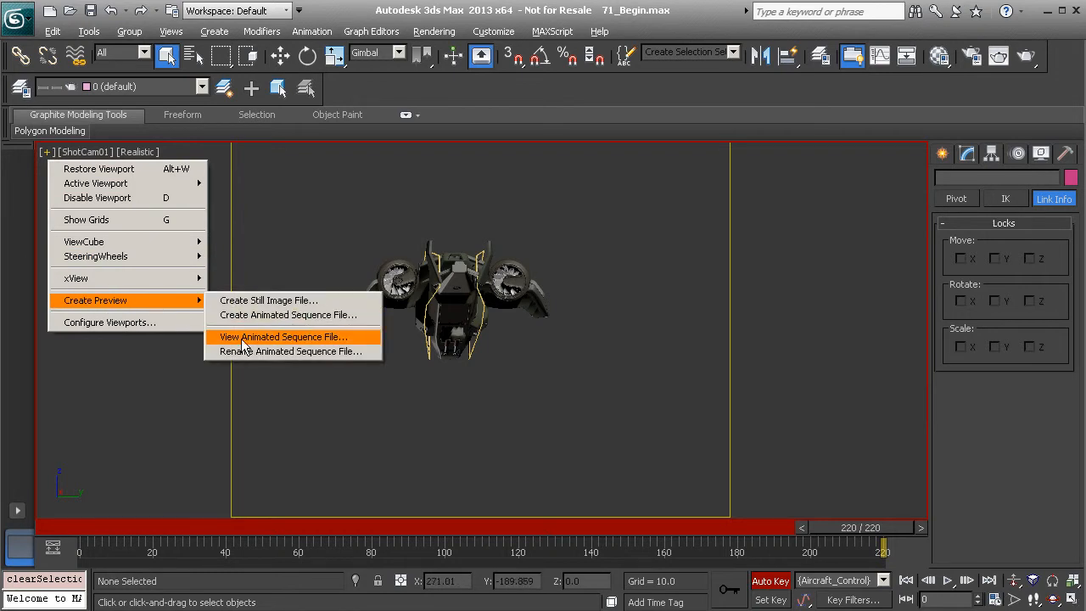
{"action": "left_click", "coordinate": [282, 353]}
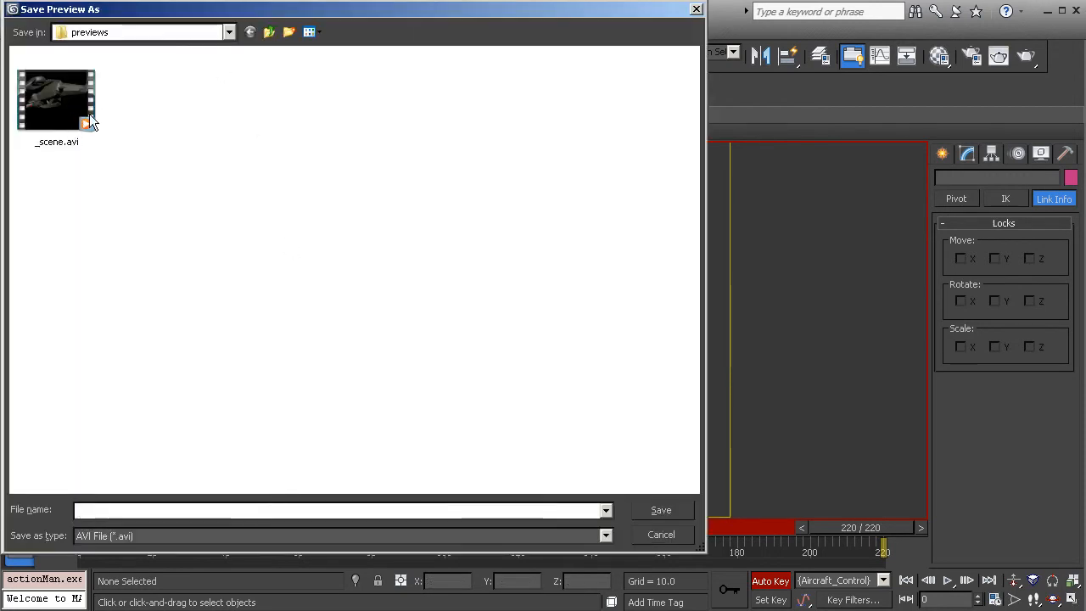
{"action": "left_click", "coordinate": [52, 120]}
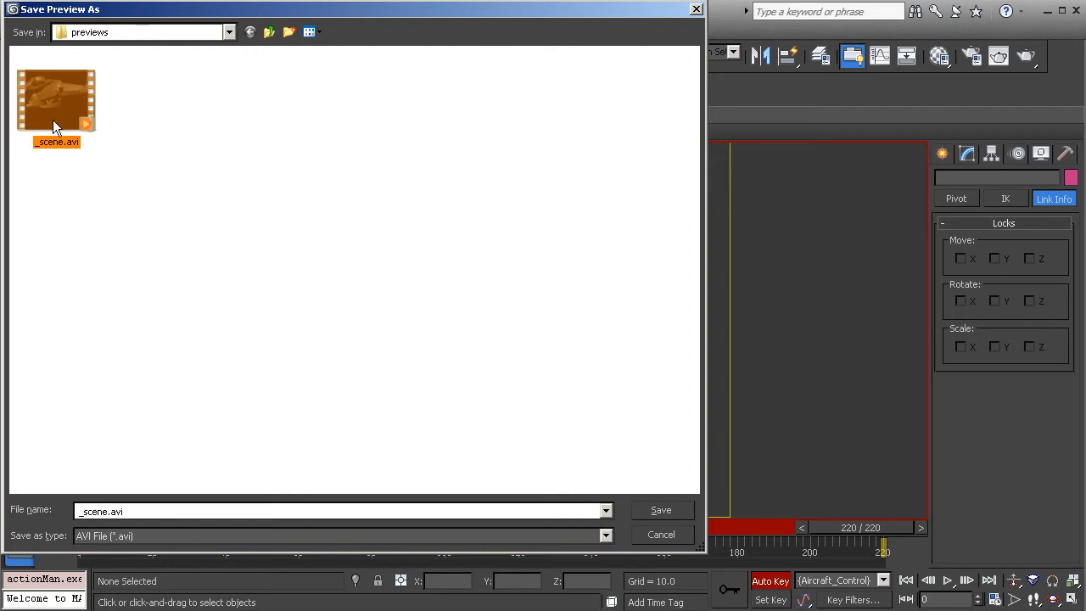
{"action": "left_click", "coordinate": [223, 169]}
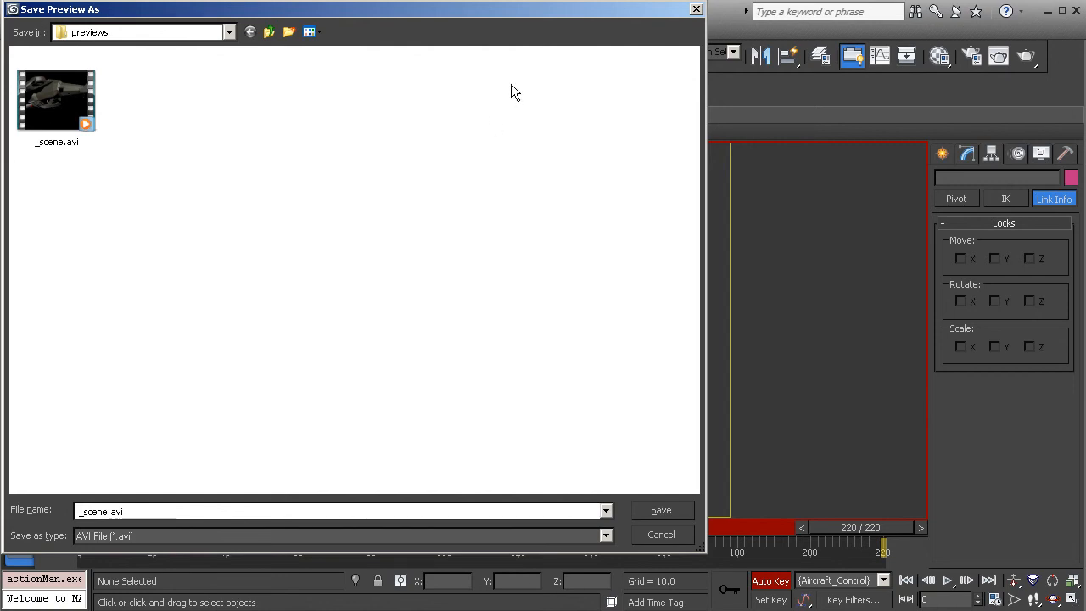
{"action": "left_click", "coordinate": [695, 10]}
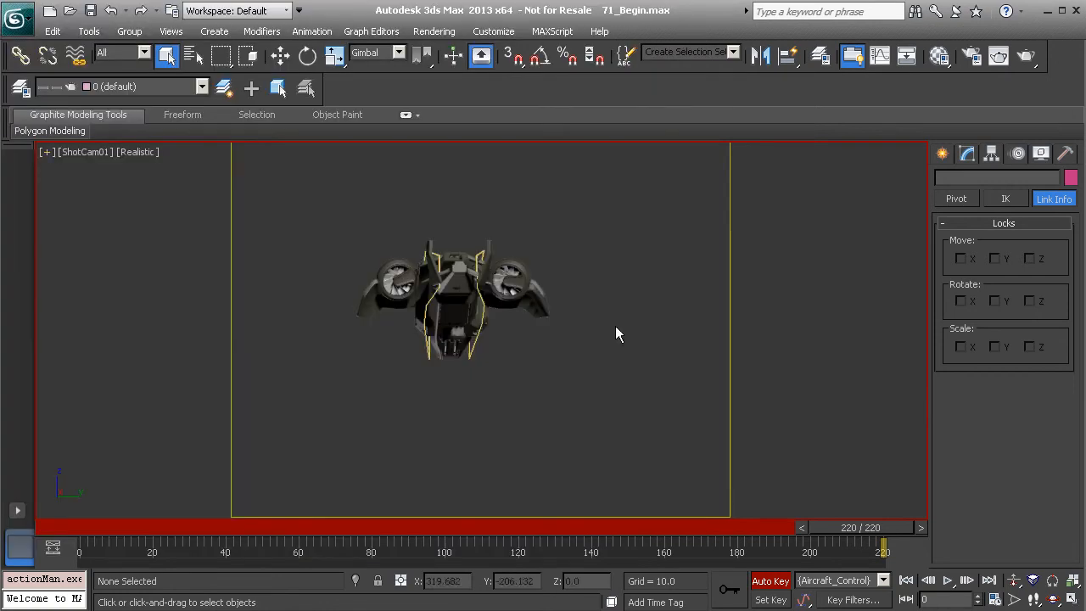
Go back to frame 0 and hide the Controls layer in the layer manager.
{"action": "left_click", "coordinate": [905, 581]}
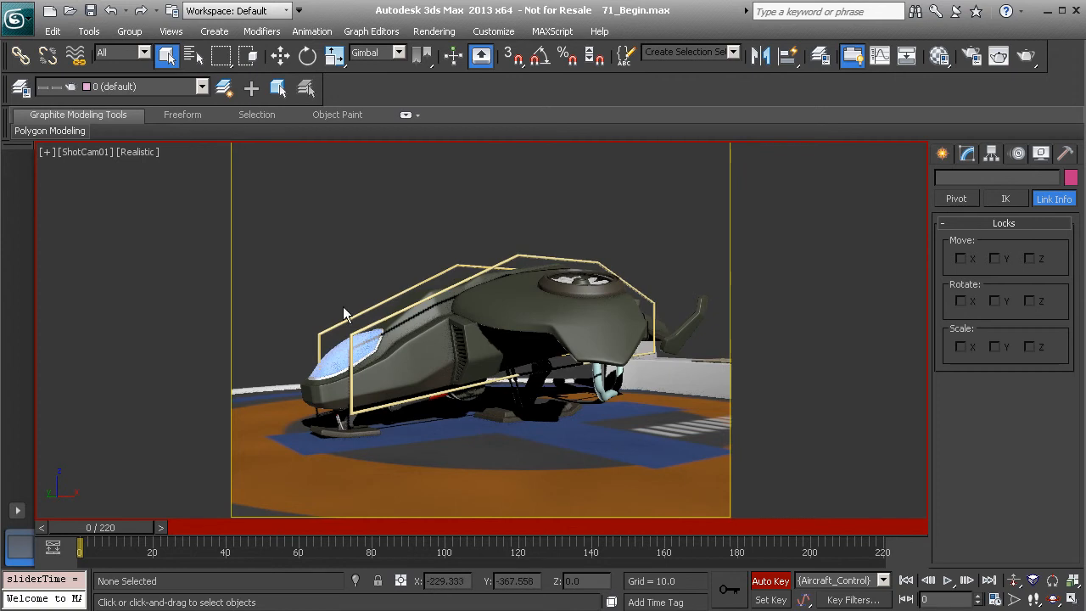
{"action": "left_click", "coordinate": [20, 88]}
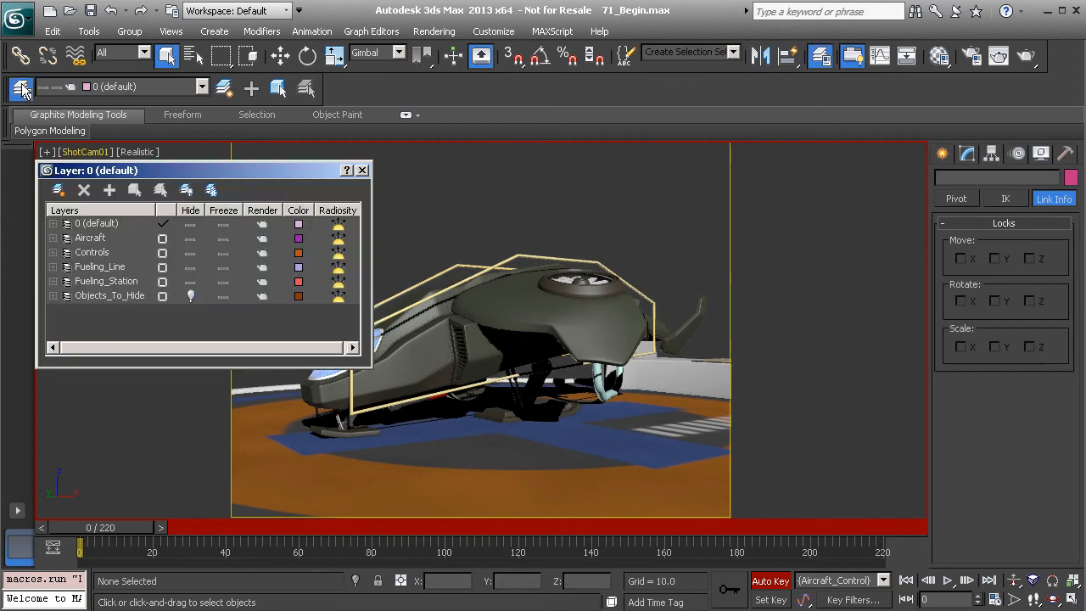
{"action": "left_click", "coordinate": [190, 252]}
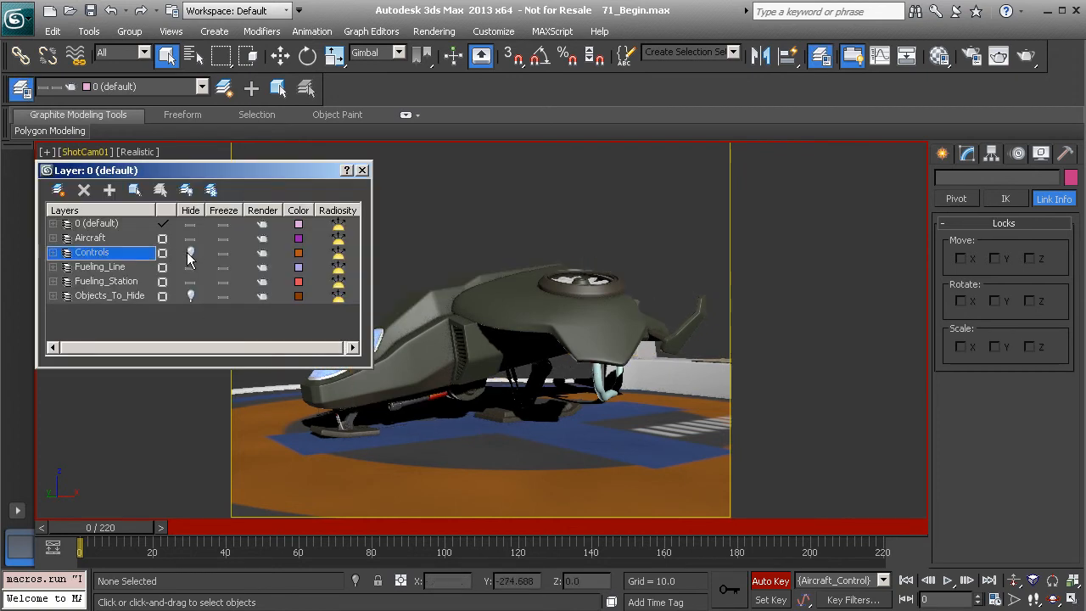
{"action": "left_click", "coordinate": [362, 171]}
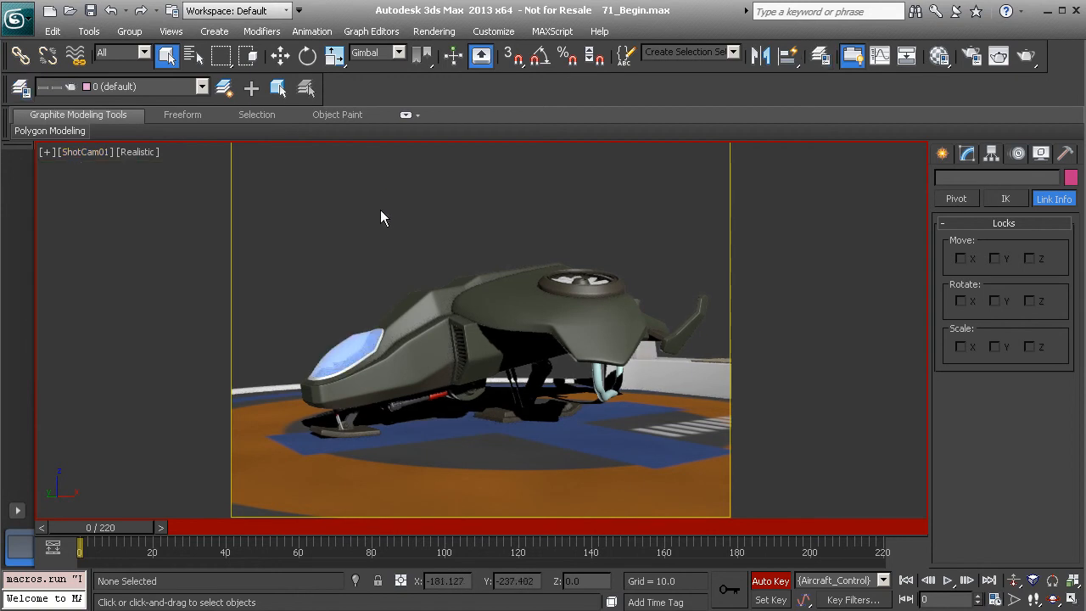